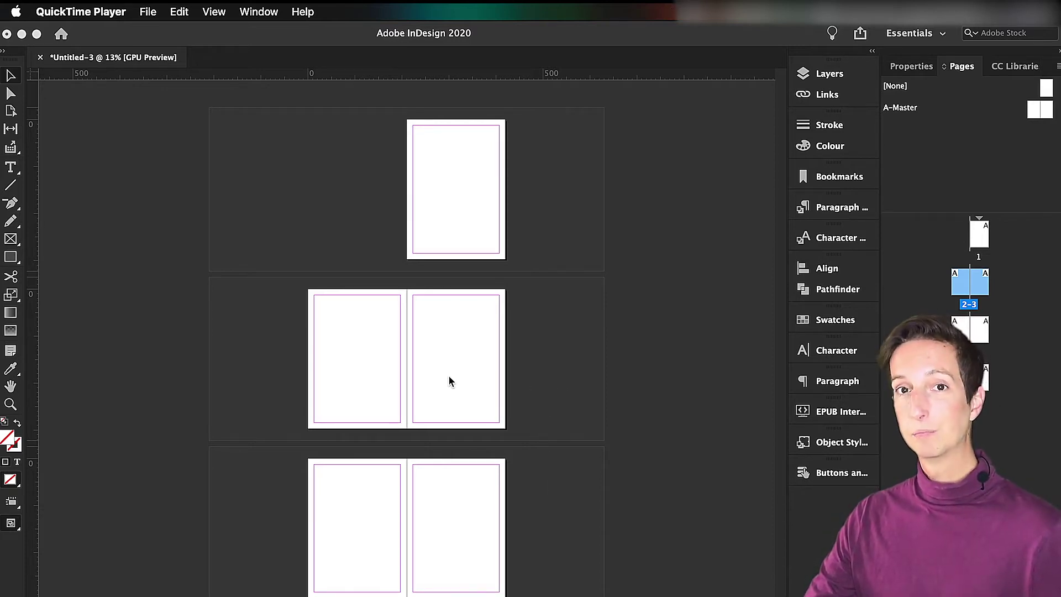
Step: Bring the Untitled-3 document to the front and zoom the spreads from 13% to 25%
{"action": "left_click", "coordinate": [319, 394]}
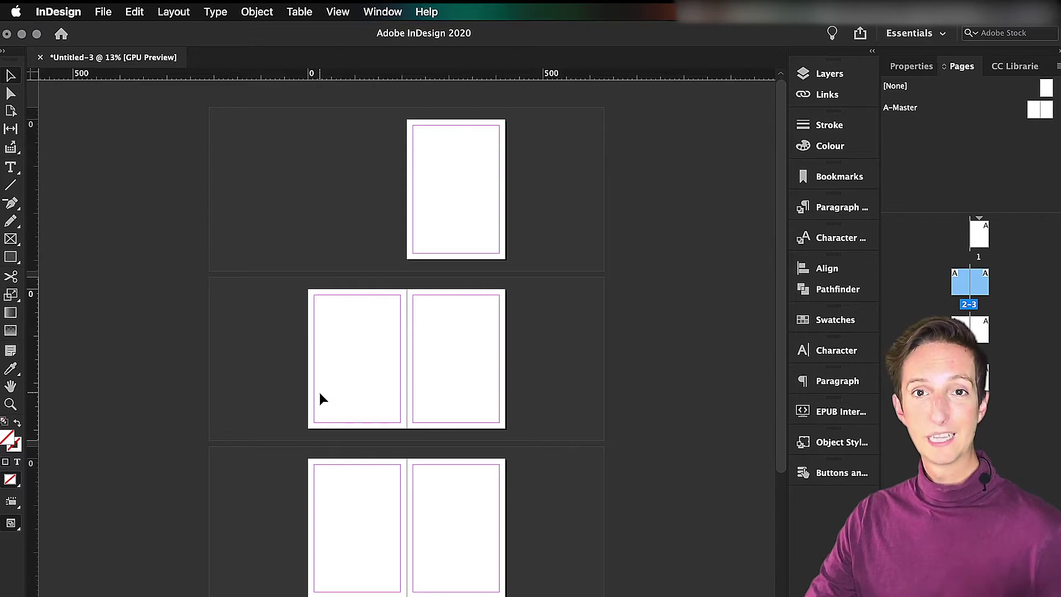
{"action": "key", "text": "super+equal"}
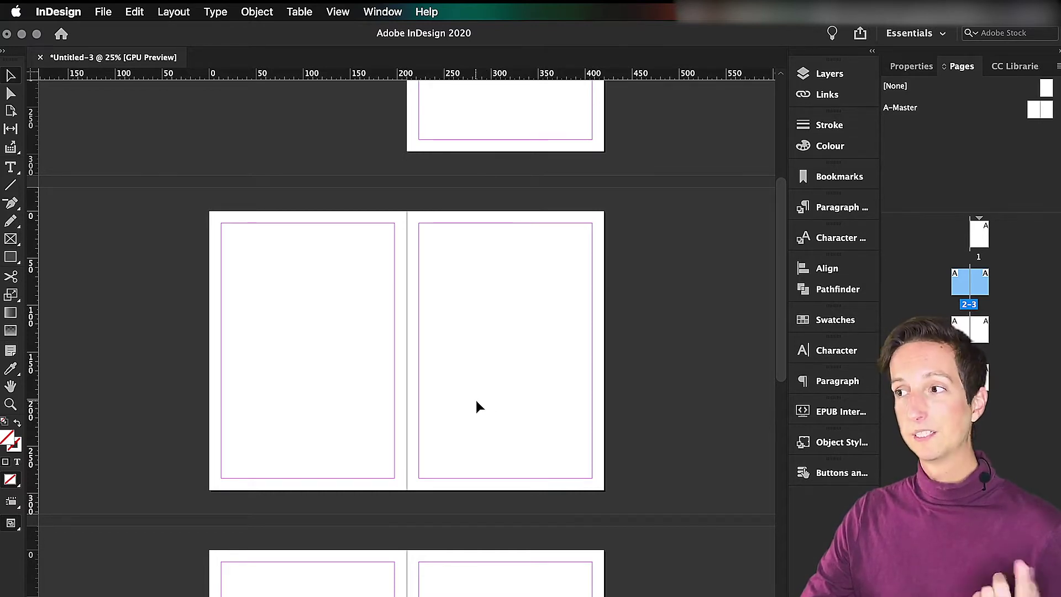
{"action": "left_click", "coordinate": [103, 12]}
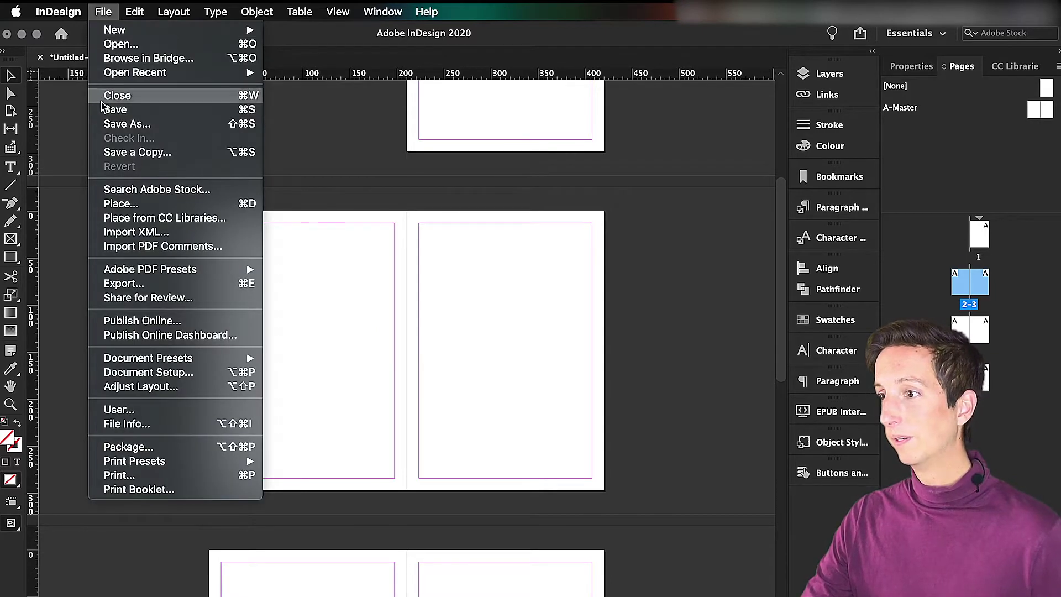
{"action": "left_click", "coordinate": [171, 379]}
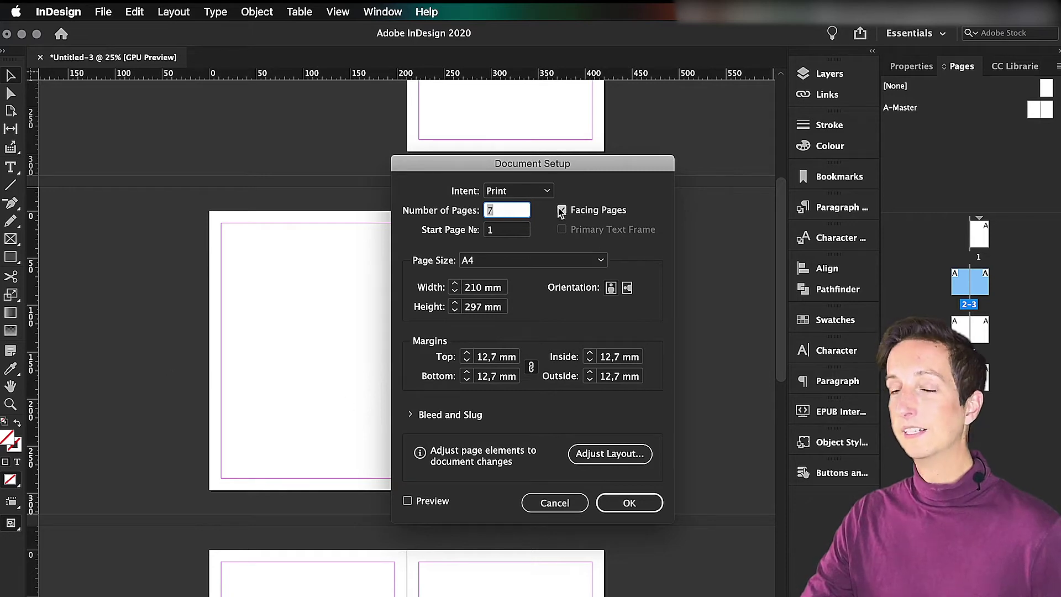
{"action": "left_click", "coordinate": [562, 211]}
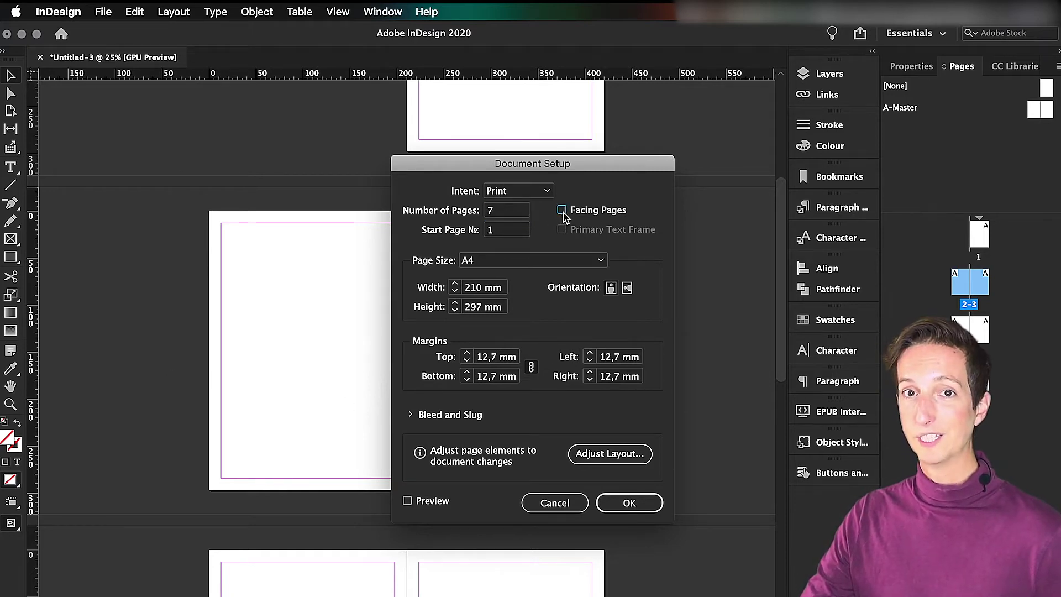
{"action": "left_click", "coordinate": [563, 213]}
{"action": "left_click", "coordinate": [631, 503]}
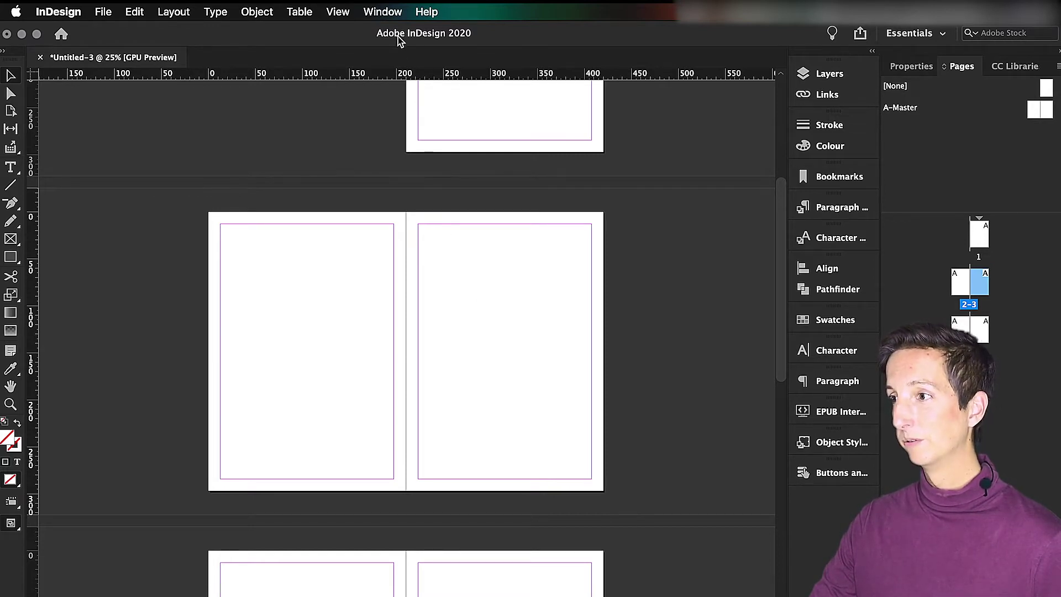
{"action": "left_click", "coordinate": [389, 14]}
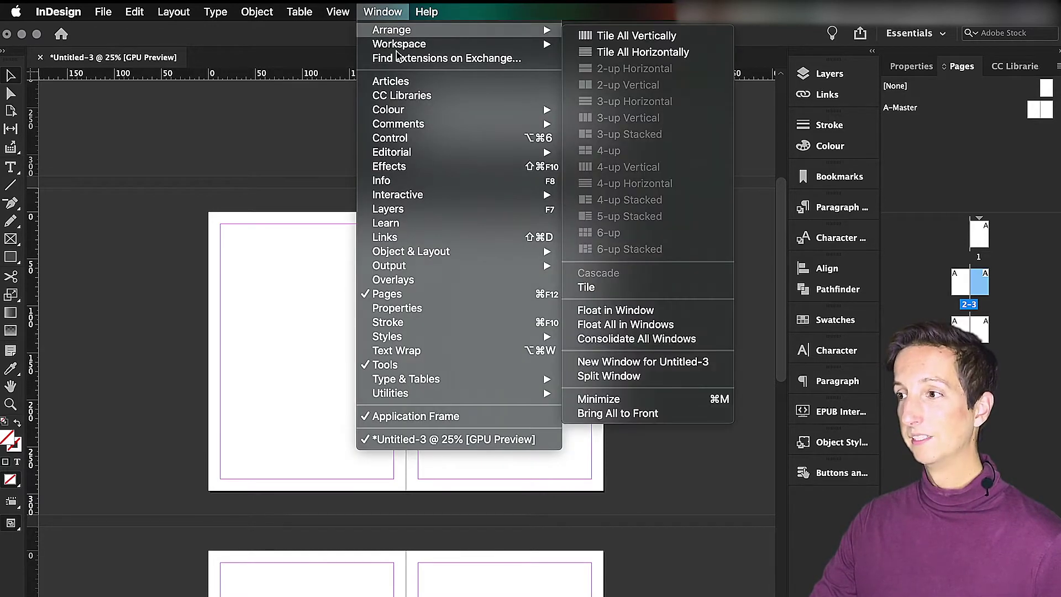
{"action": "left_click", "coordinate": [433, 298]}
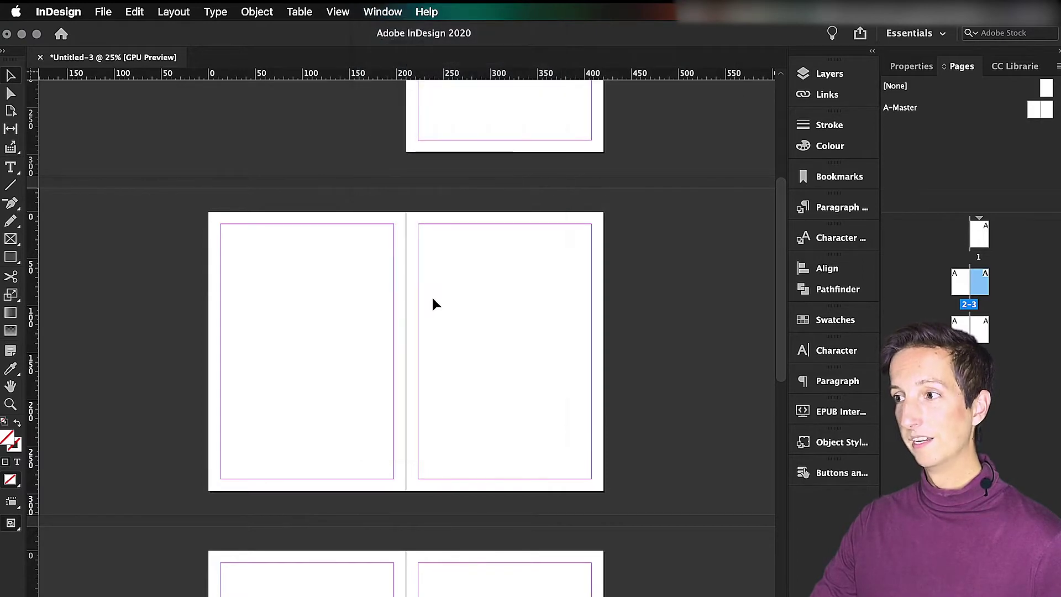
{"action": "left_click", "coordinate": [380, 12]}
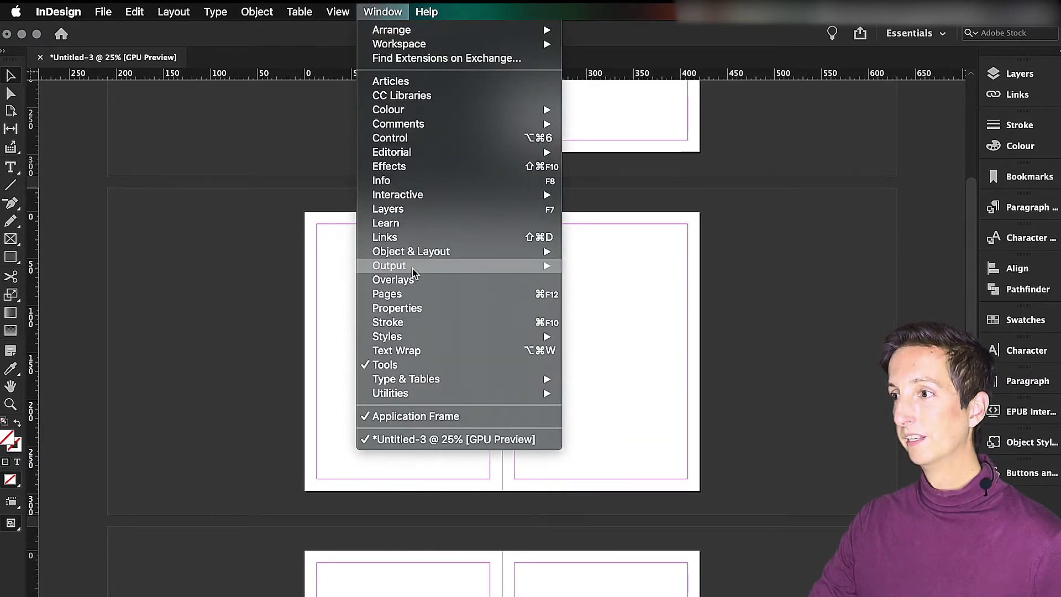
{"action": "left_click", "coordinate": [417, 294]}
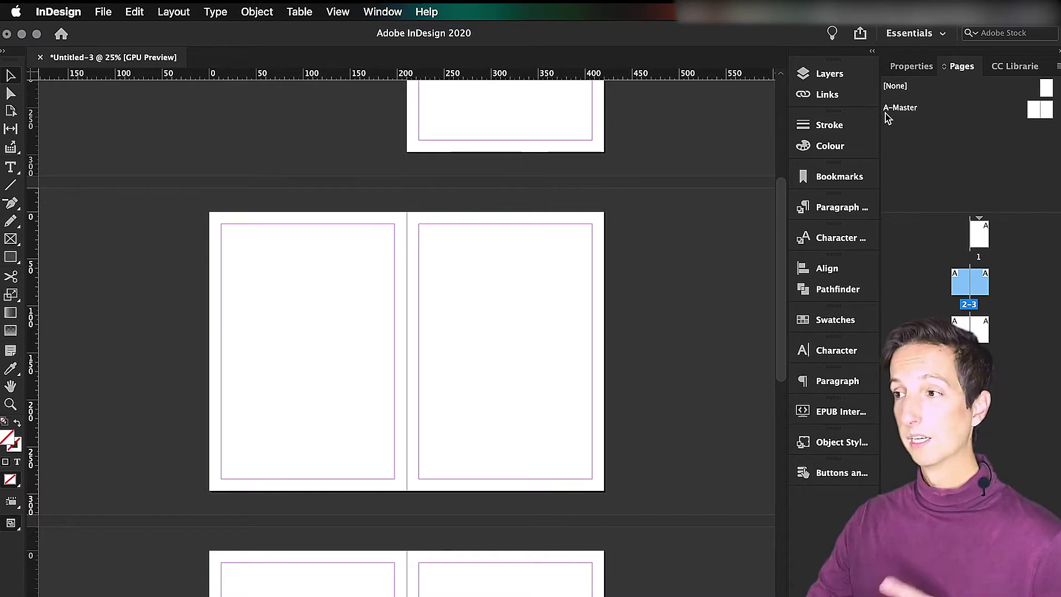
Step: On A-Master, draw a text frame at the right page's bottom right containing 8
{"action": "double_click", "coordinate": [1045, 112]}
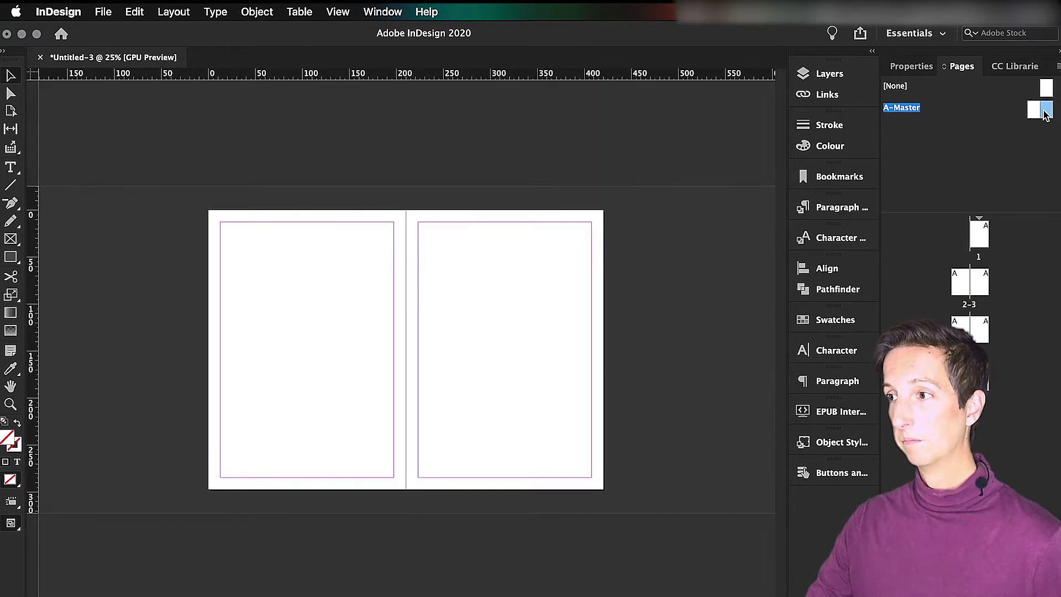
{"action": "scroll", "coordinate": [575, 439], "scroll_direction": "up", "scroll_amount": 3}
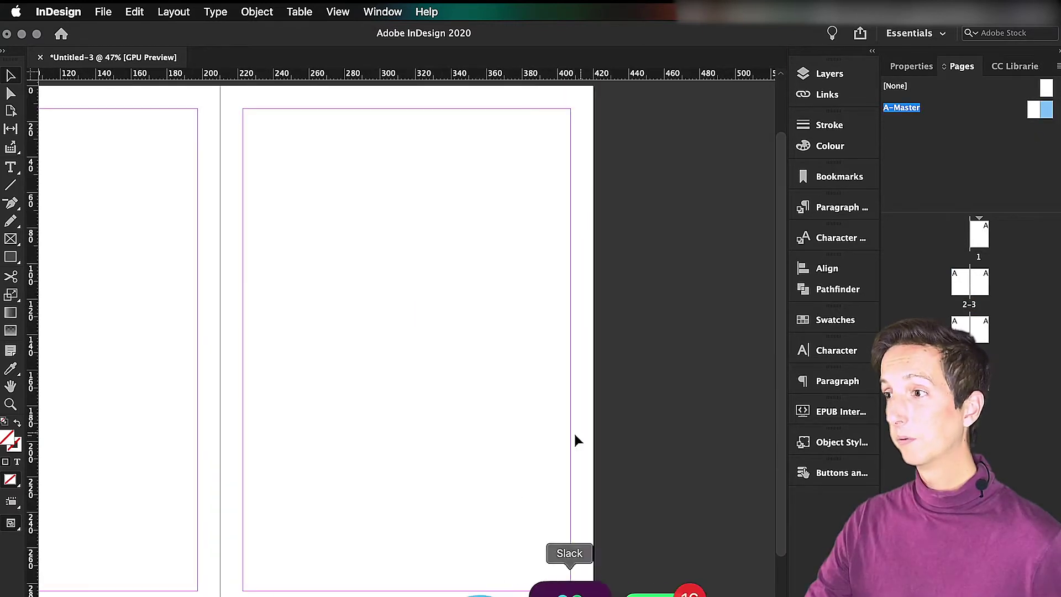
{"action": "scroll", "coordinate": [407, 332], "scroll_direction": "left", "scroll_amount": 3}
{"action": "scroll", "coordinate": [406, 331], "scroll_direction": "left", "scroll_amount": 4}
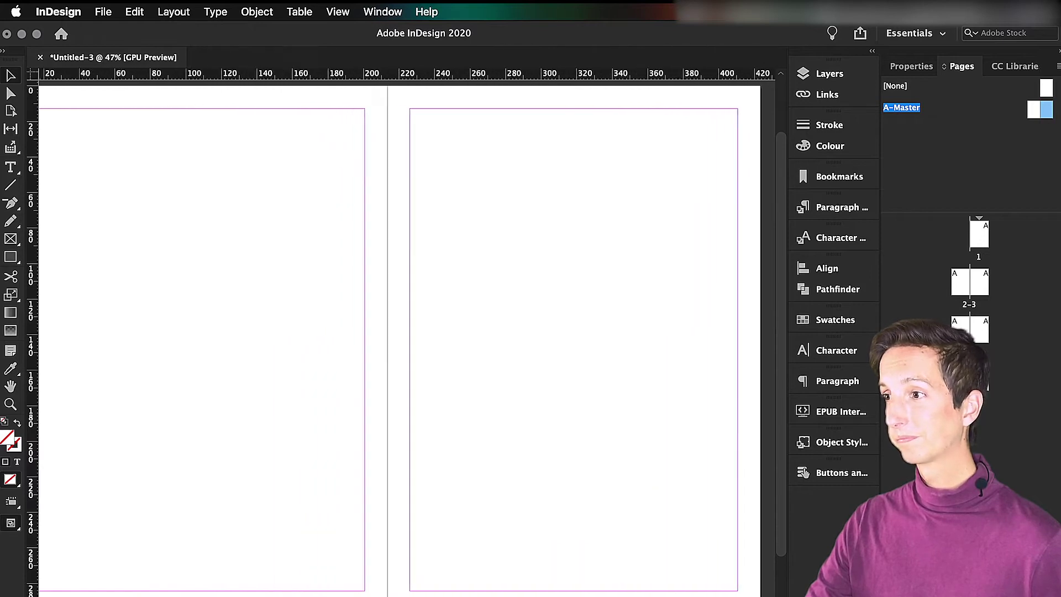
{"action": "key", "text": "t"}
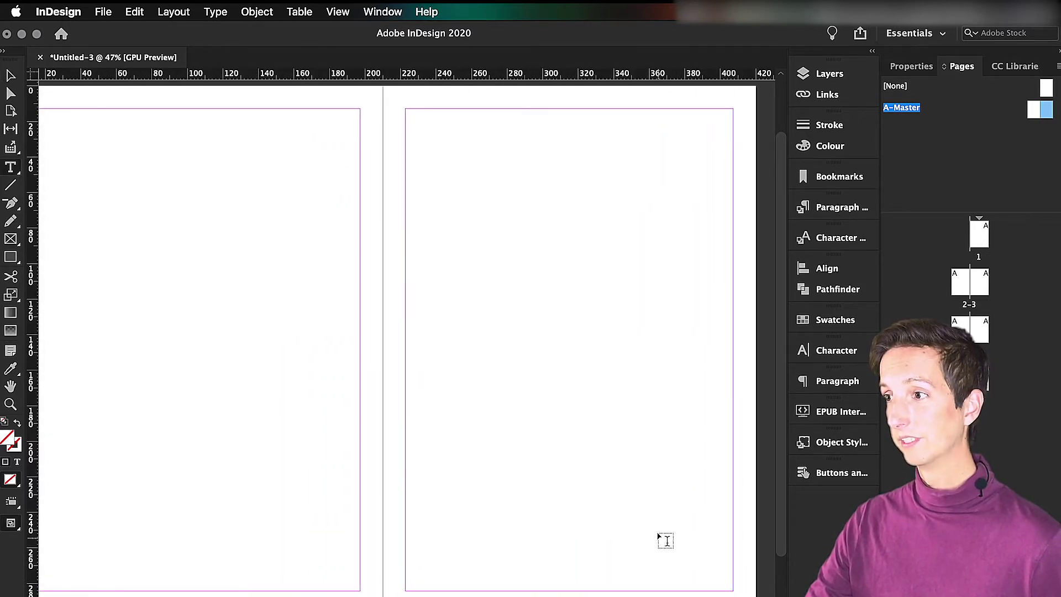
{"action": "left_click_drag", "start_coordinate": [652, 501], "coordinate": [733, 591]}
{"action": "type", "text": "8"}
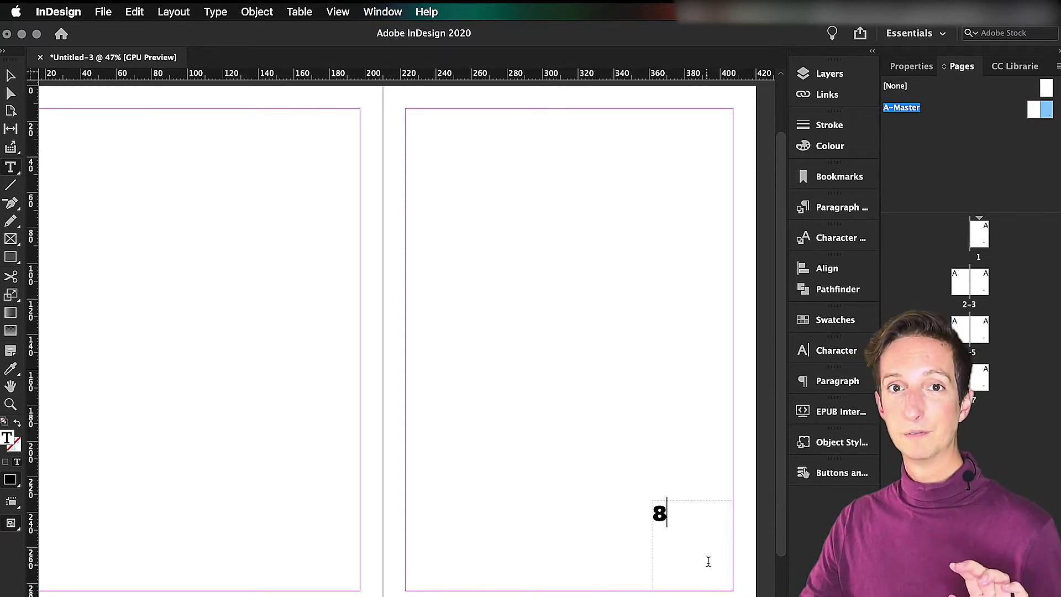
Step: Replace the 8 with a Current Page Number marker from Type > Insert Special Character > Markers
{"action": "left_click", "coordinate": [695, 515]}
{"action": "left_click_drag", "start_coordinate": [695, 515], "coordinate": [638, 514]}
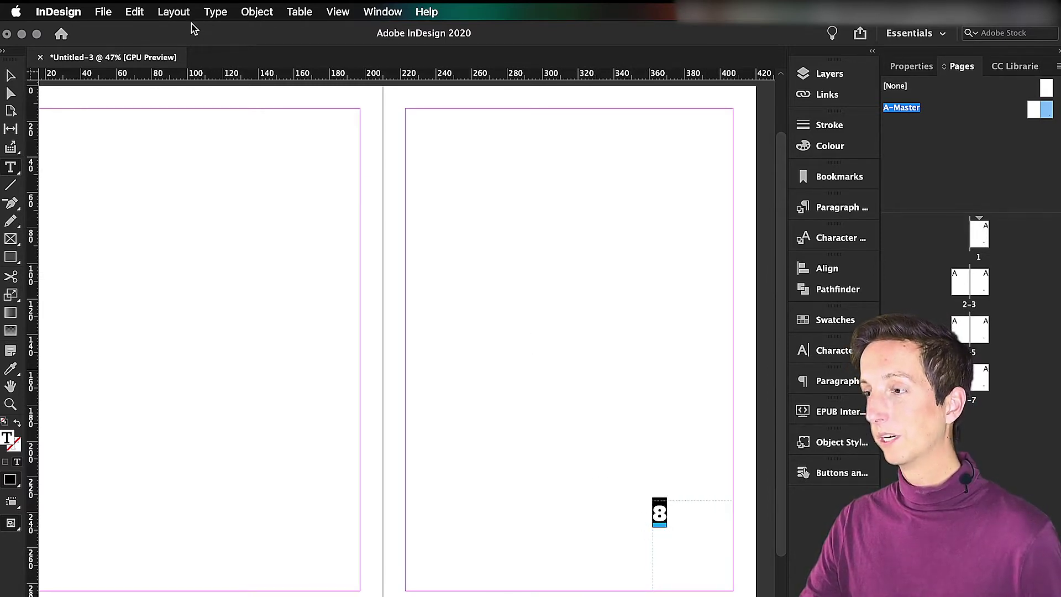
{"action": "left_click", "coordinate": [214, 12]}
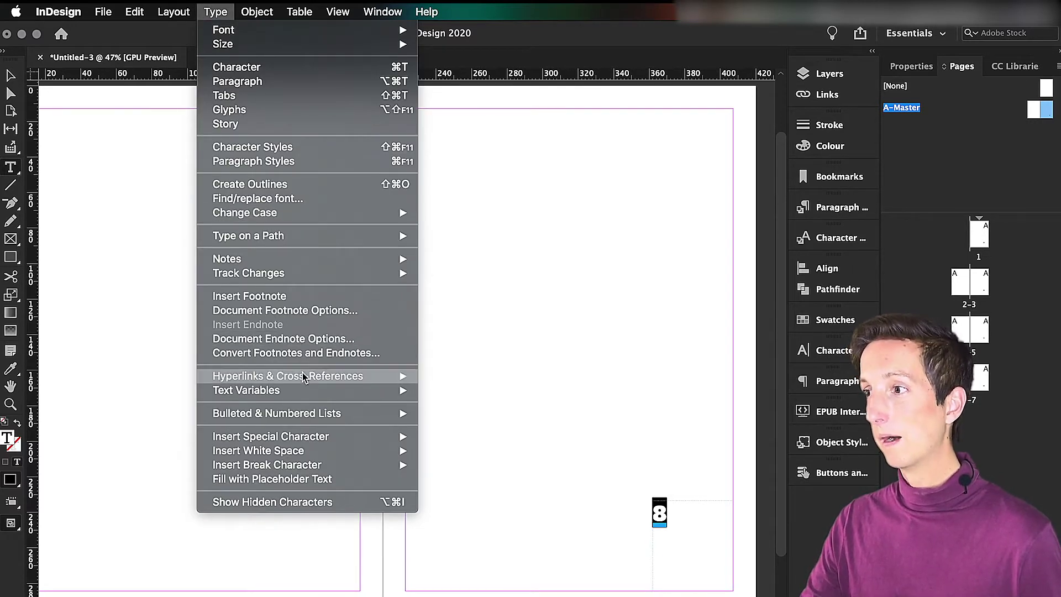
{"action": "mouse_move", "coordinate": [314, 442]}
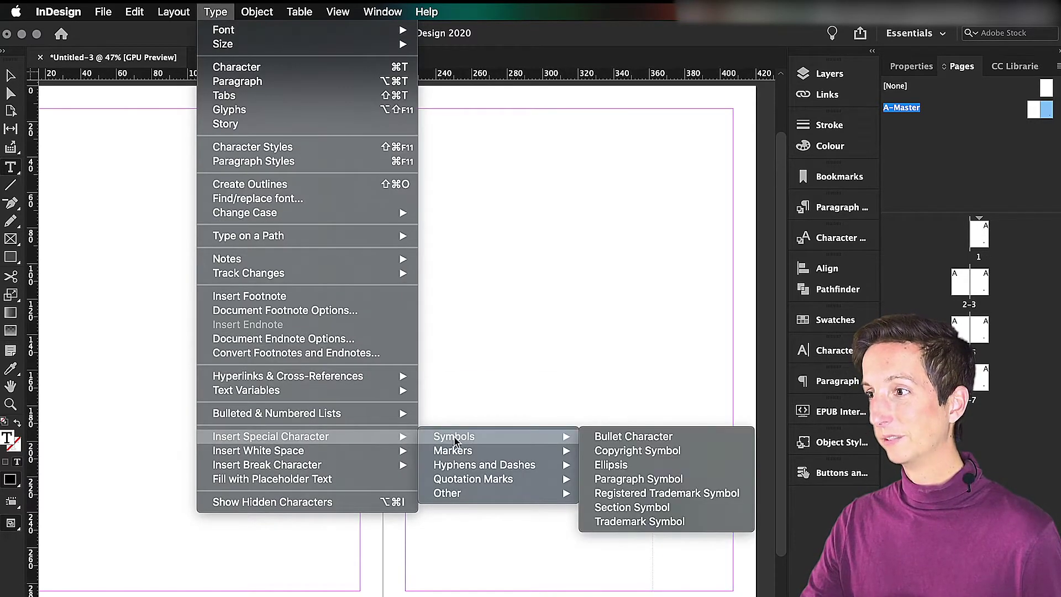
{"action": "mouse_move", "coordinate": [457, 449]}
{"action": "left_click", "coordinate": [638, 451]}
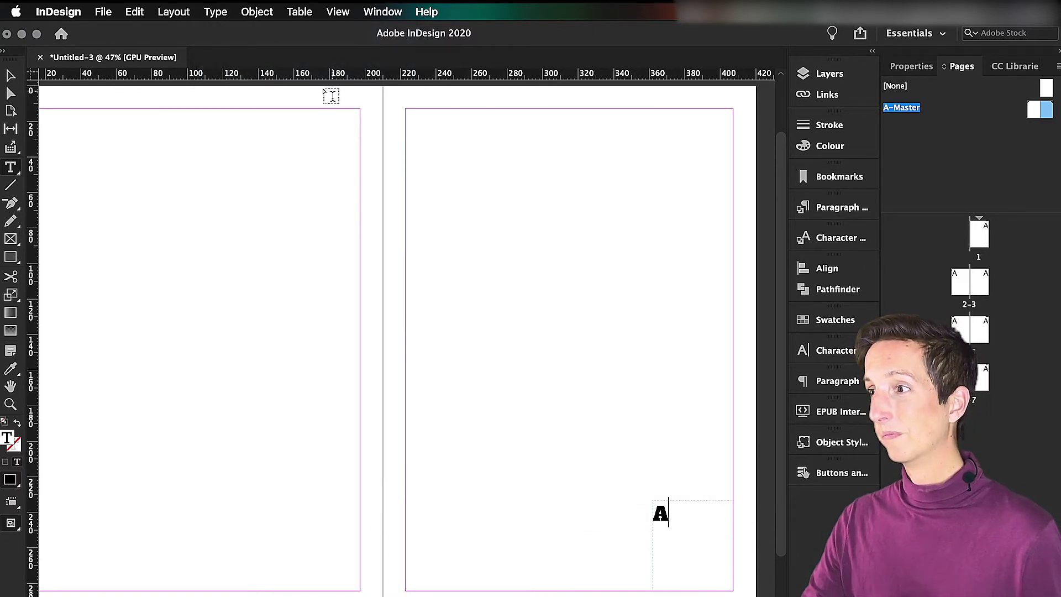
{"action": "left_click", "coordinate": [215, 14]}
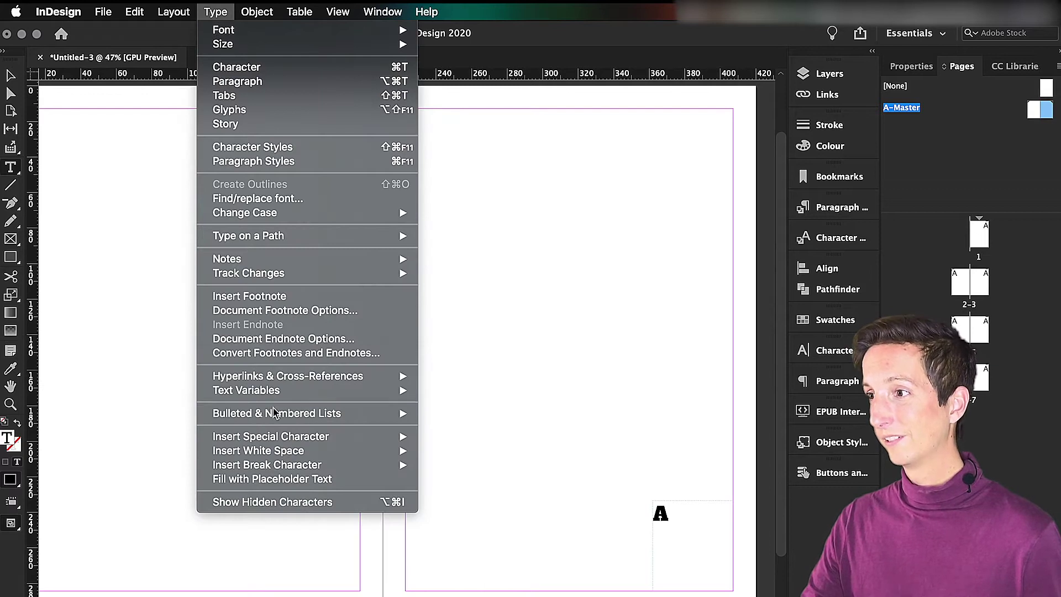
{"action": "mouse_move", "coordinate": [335, 438]}
{"action": "mouse_move", "coordinate": [450, 439]}
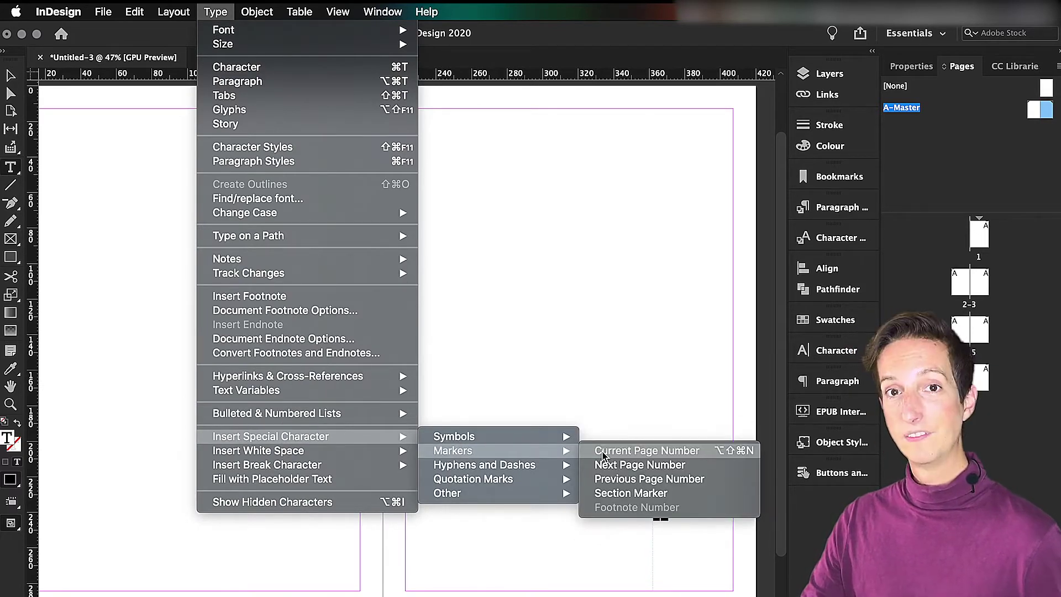
{"action": "left_click", "coordinate": [620, 451]}
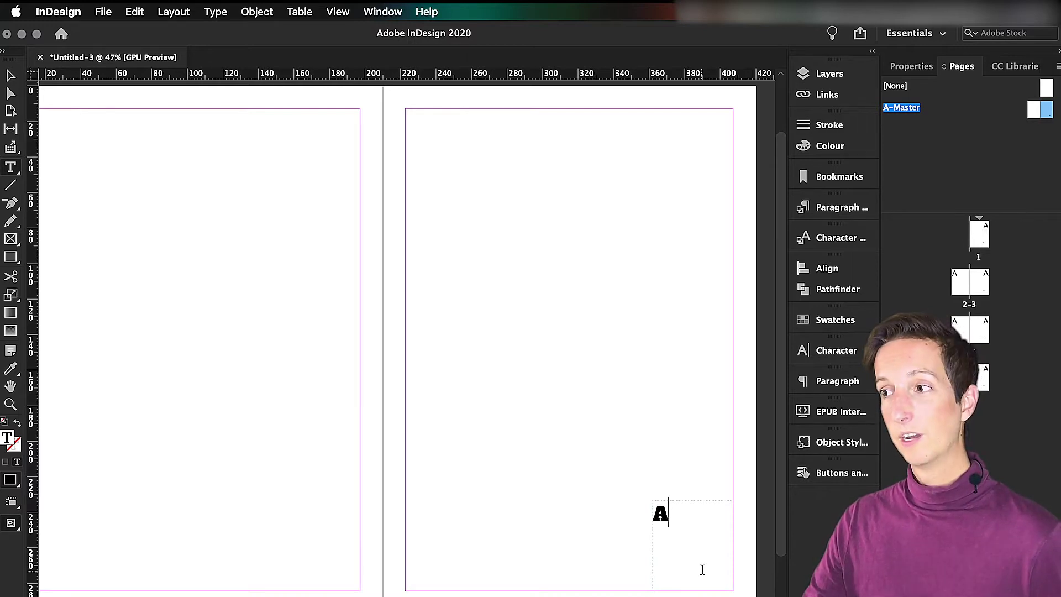
{"action": "key", "text": "Escape"}
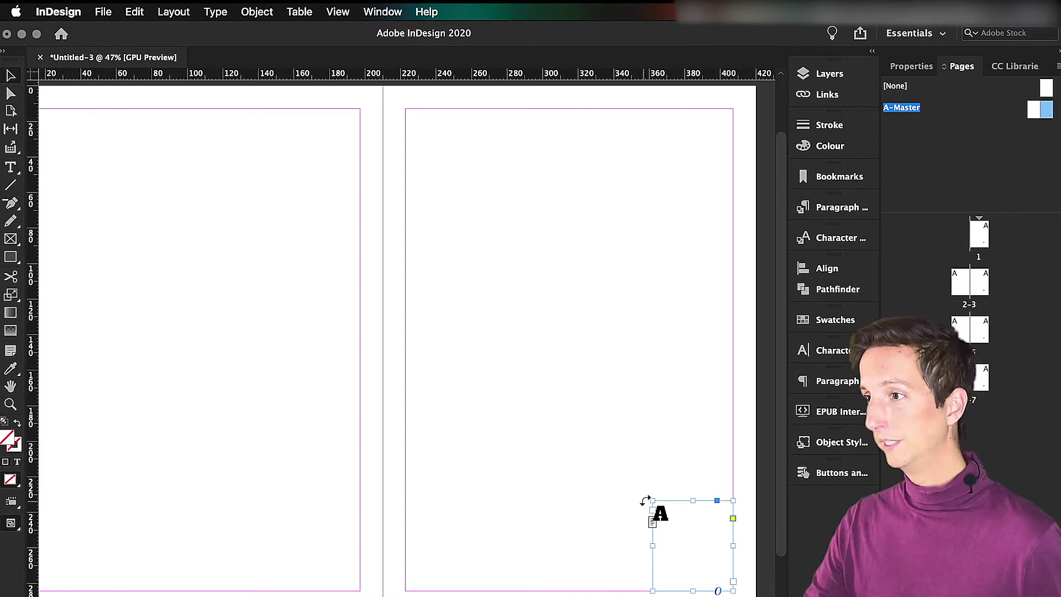
Step: Shrink the page-number frame into the master's bottom-right corner and verify numbers on pages 3, 5, 7
{"action": "left_click_drag", "start_coordinate": [654, 502], "coordinate": [692, 550]}
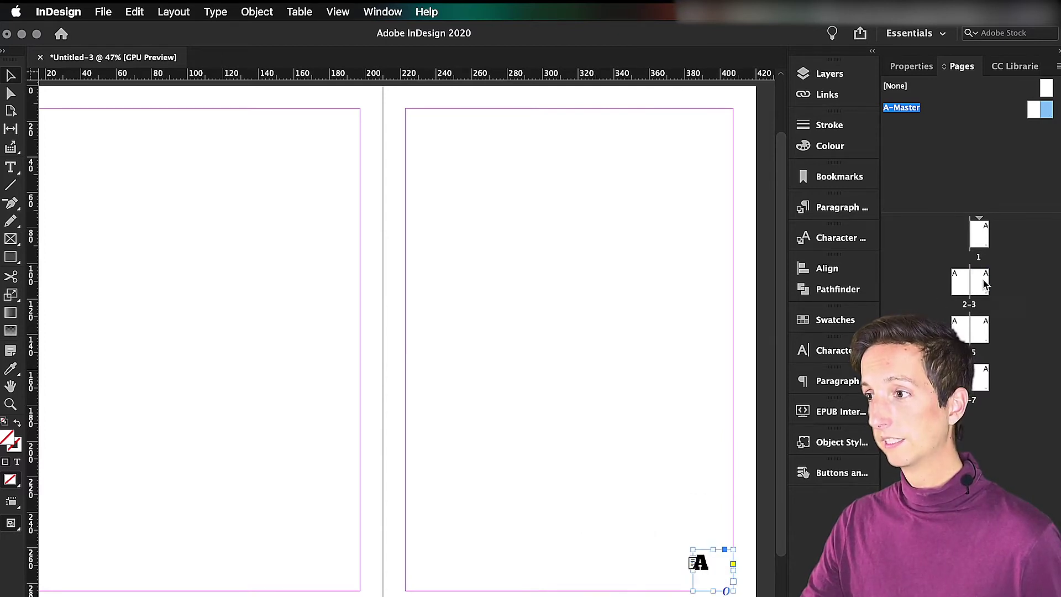
{"action": "double_click", "coordinate": [984, 280]}
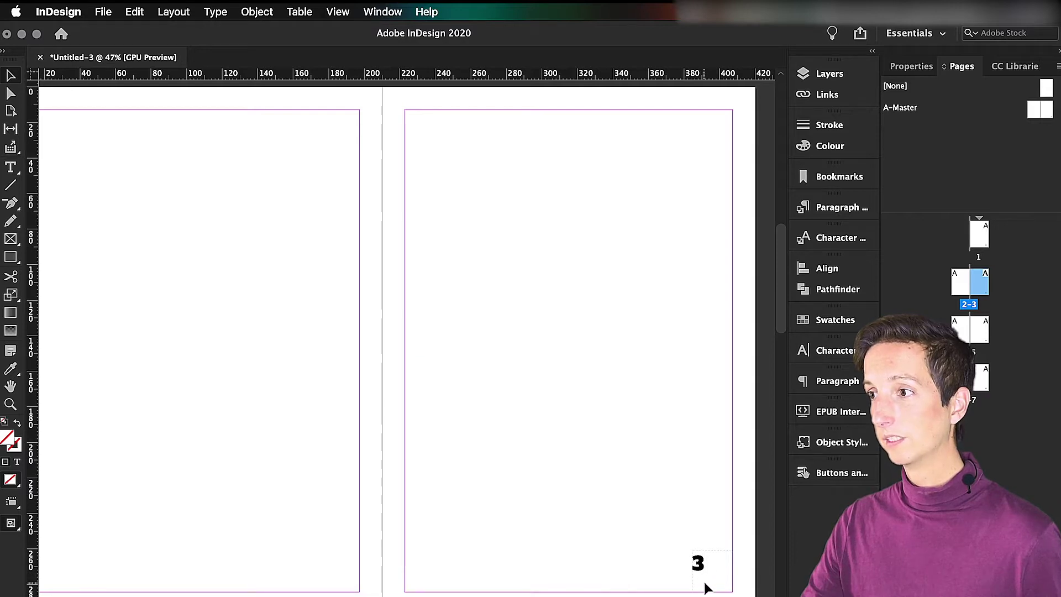
{"action": "scroll", "coordinate": [705, 579], "scroll_direction": "down", "scroll_amount": 3}
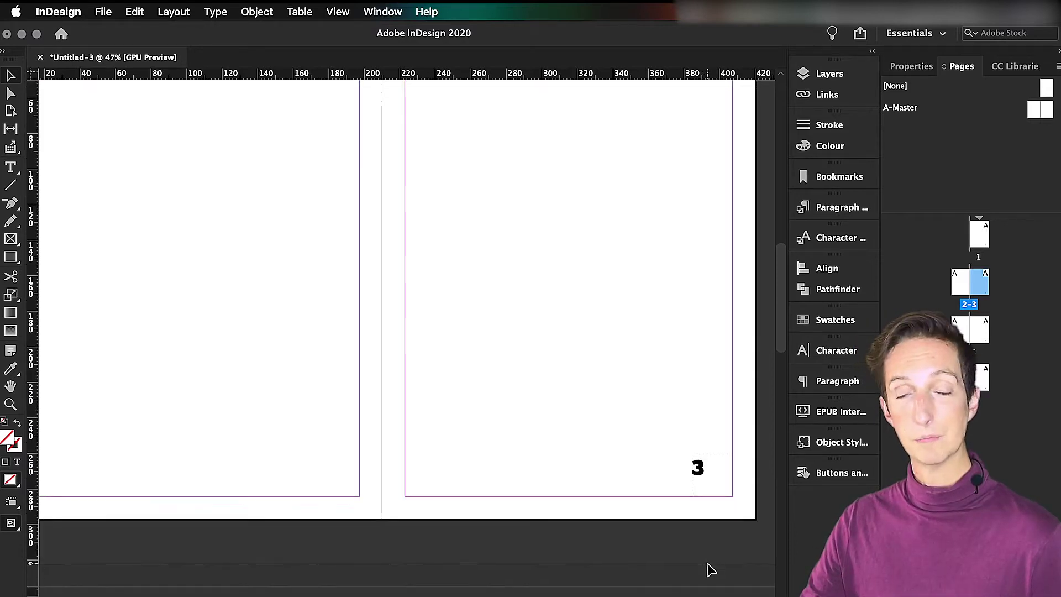
{"action": "scroll", "coordinate": [708, 563], "scroll_direction": "up", "scroll_amount": 5}
{"action": "scroll", "coordinate": [707, 562], "scroll_direction": "down", "scroll_amount": 2}
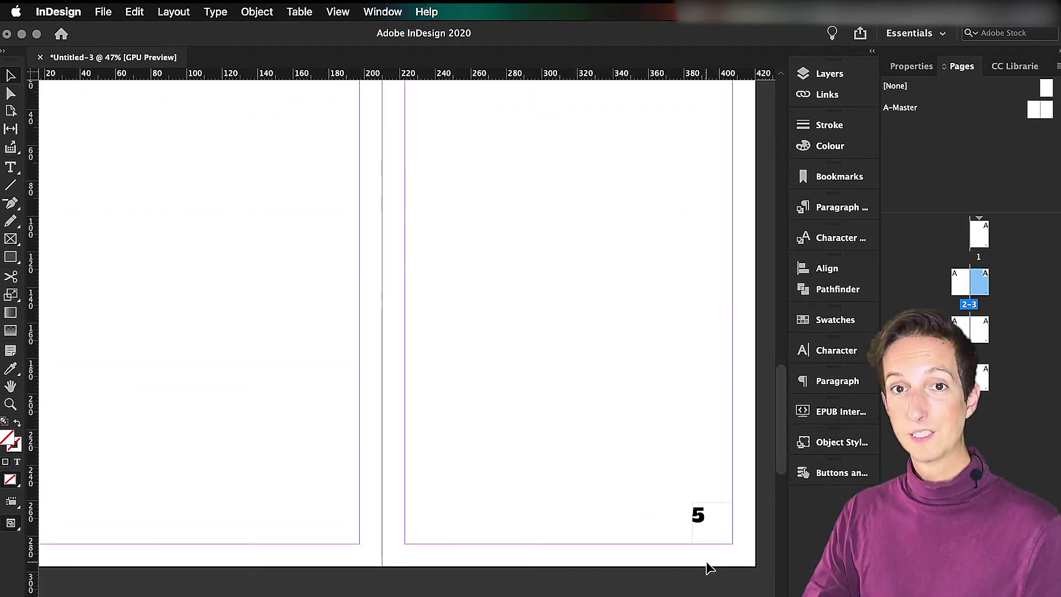
{"action": "scroll", "coordinate": [706, 562], "scroll_direction": "down", "scroll_amount": 5}
{"action": "scroll", "coordinate": [705, 560], "scroll_direction": "down", "scroll_amount": 5}
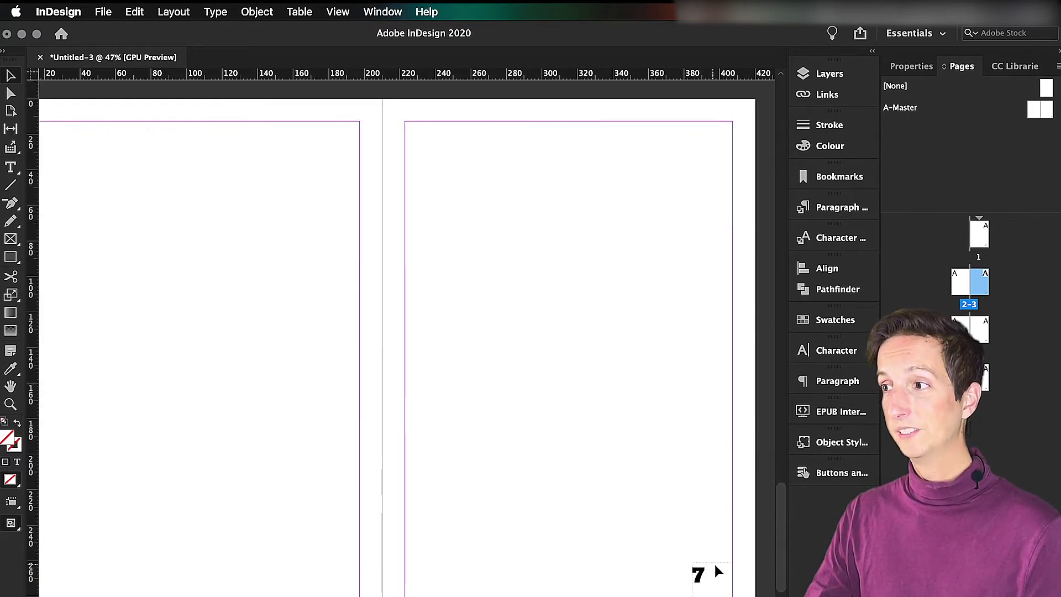
{"action": "scroll", "coordinate": [705, 538], "scroll_direction": "up", "scroll_amount": 10}
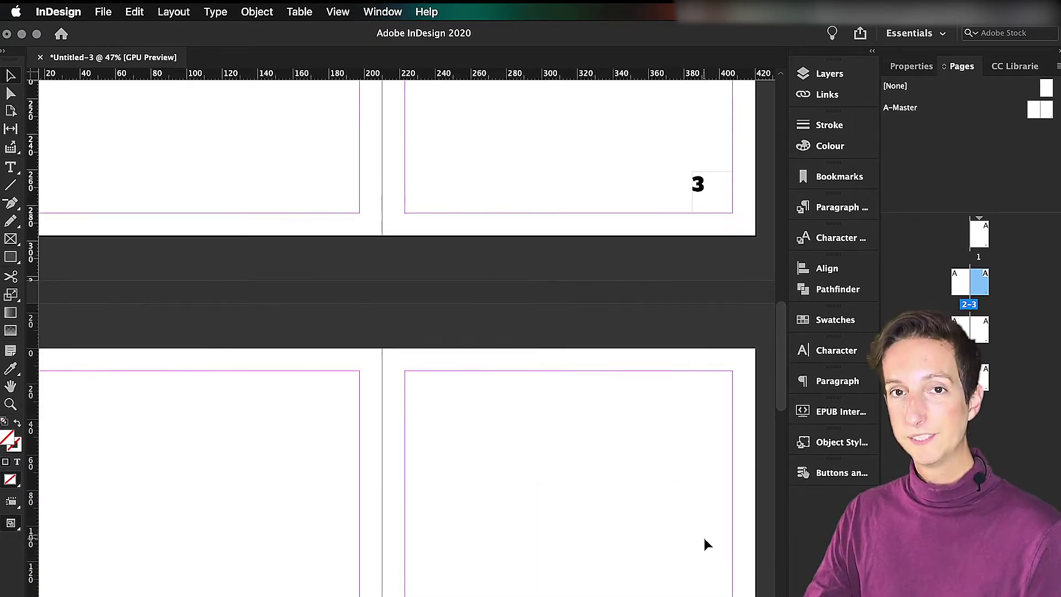
{"action": "scroll", "coordinate": [703, 539], "scroll_direction": "up", "scroll_amount": 5}
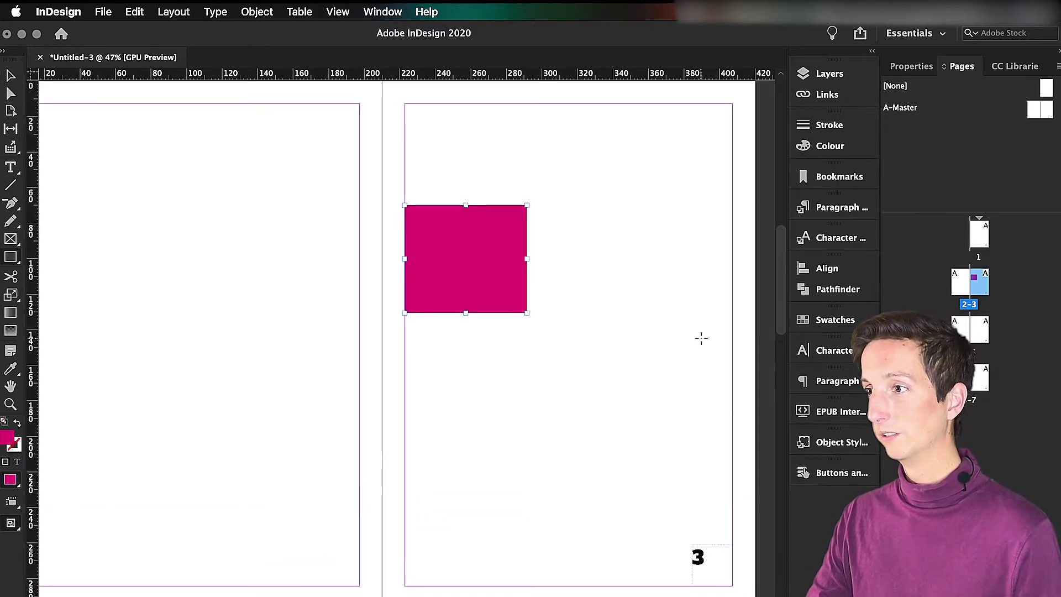
Step: Move the pages 2–3 spread down past pages 4–5 in the Pages panel
{"action": "left_click", "coordinate": [999, 284]}
{"action": "left_click_drag", "start_coordinate": [998, 284], "coordinate": [998, 336]}
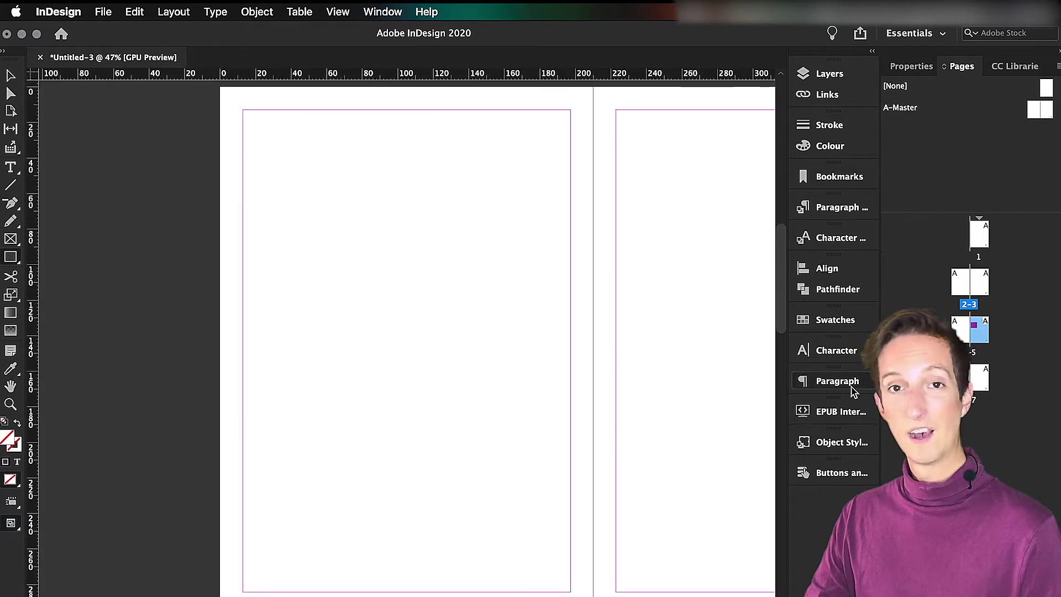
Step: Pan to page 3's number and scroll to spread 4–5 to confirm page 5 reads 5
{"action": "left_click", "coordinate": [728, 386]}
{"action": "left_click_drag", "start_coordinate": [728, 386], "coordinate": [469, 360]}
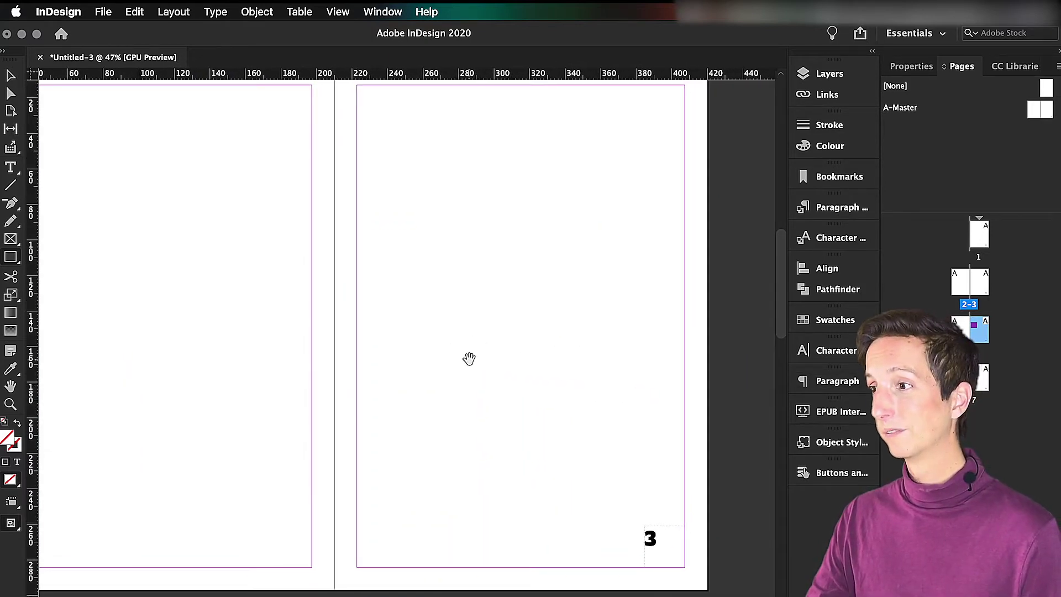
{"action": "scroll", "coordinate": [549, 327], "scroll_direction": "down", "scroll_amount": 10}
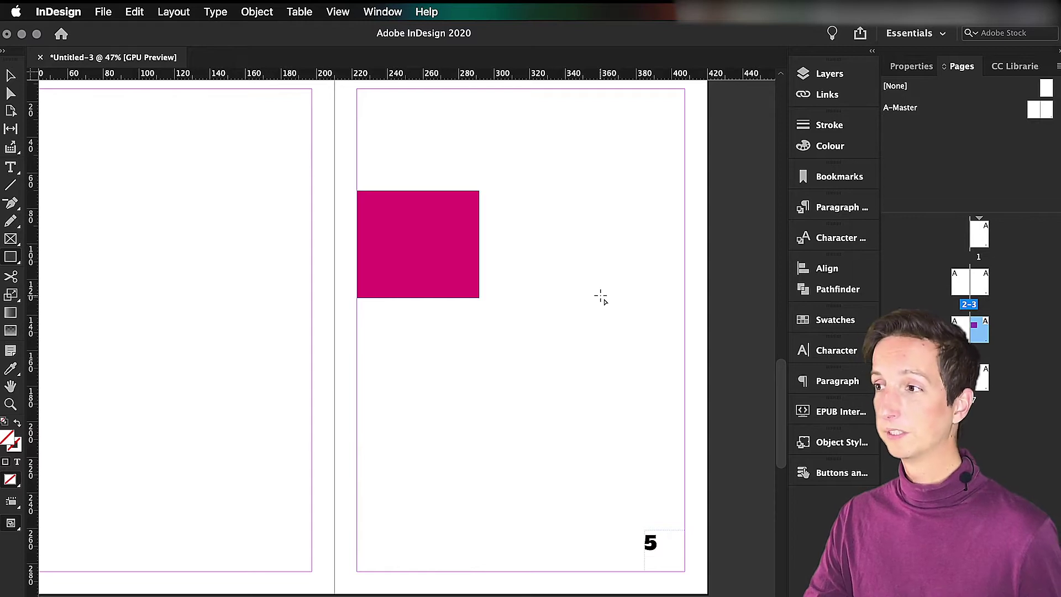
Step: On A-Master, Option-drag a copy of the page-number frame to the left page's bottom-left corner
{"action": "double_click", "coordinate": [1047, 114]}
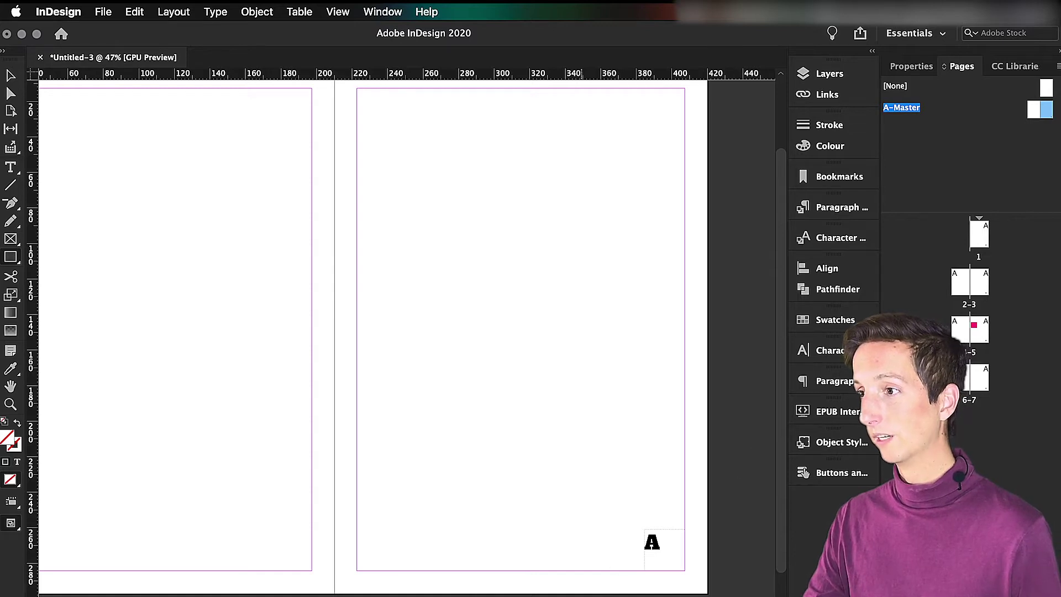
{"action": "mouse_move", "coordinate": [628, 590]}
{"action": "scroll", "coordinate": [619, 552], "scroll_direction": "right", "scroll_amount": 5}
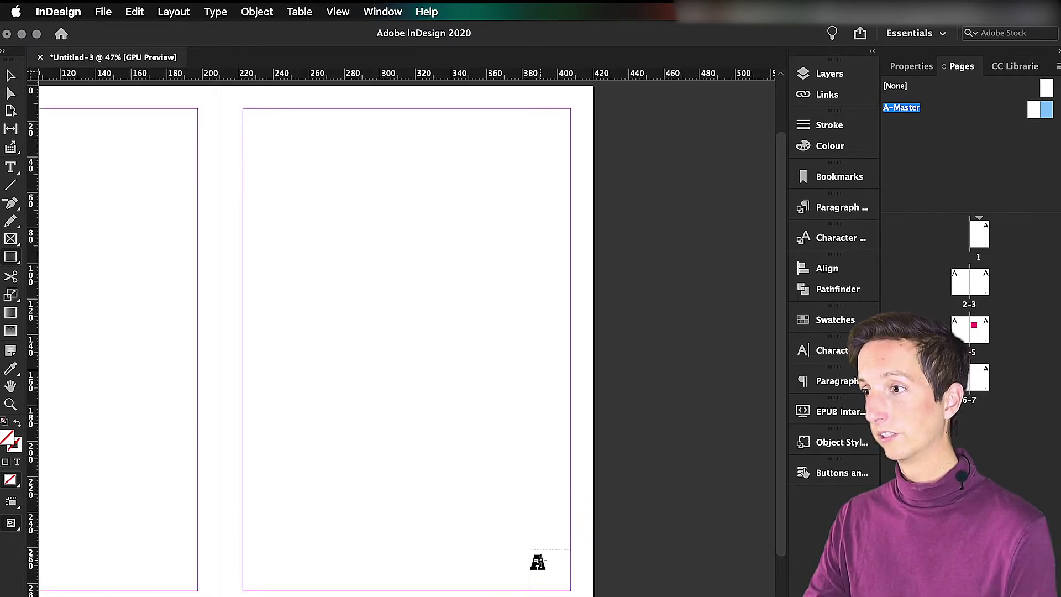
{"action": "key", "text": "v"}
{"action": "key", "text": "space"}
{"action": "left_click_drag", "start_coordinate": [383, 517], "coordinate": [569, 521]}
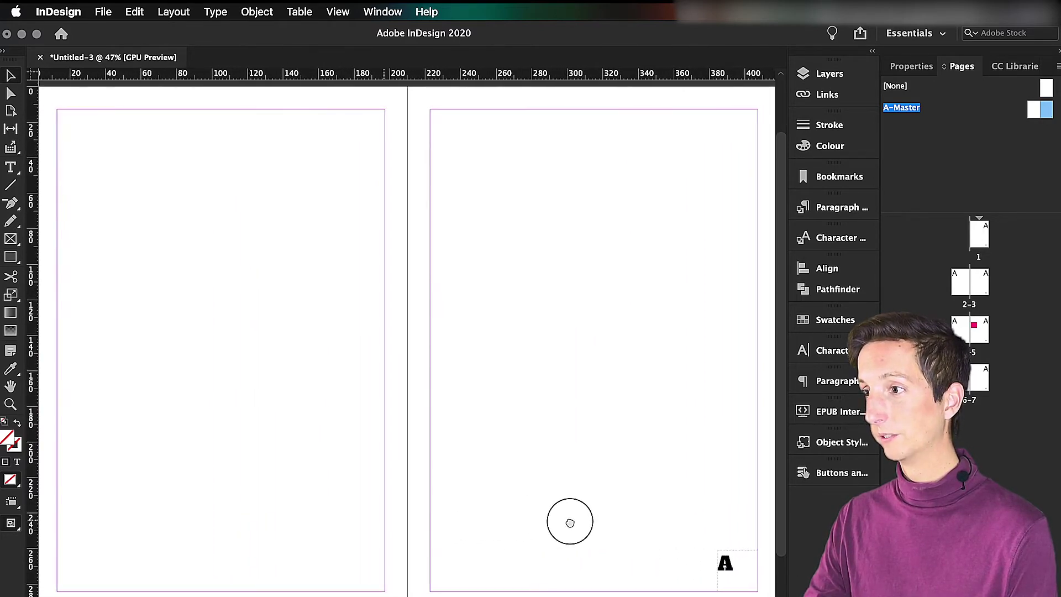
{"action": "left_click", "coordinate": [744, 572]}
{"action": "left_click_drag", "start_coordinate": [744, 572], "coordinate": [81, 575]}
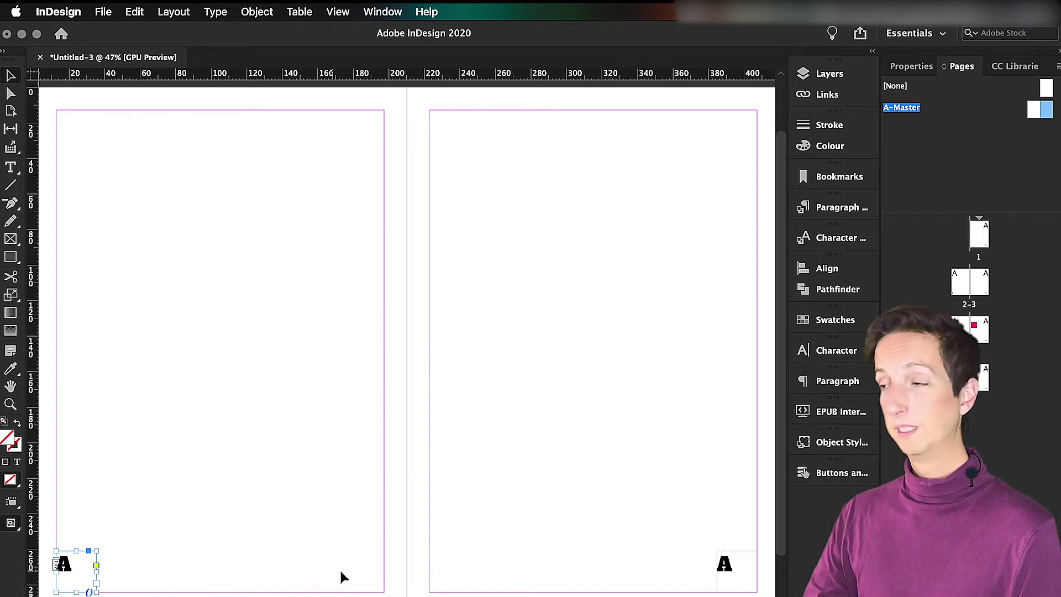
{"action": "left_click", "coordinate": [407, 567]}
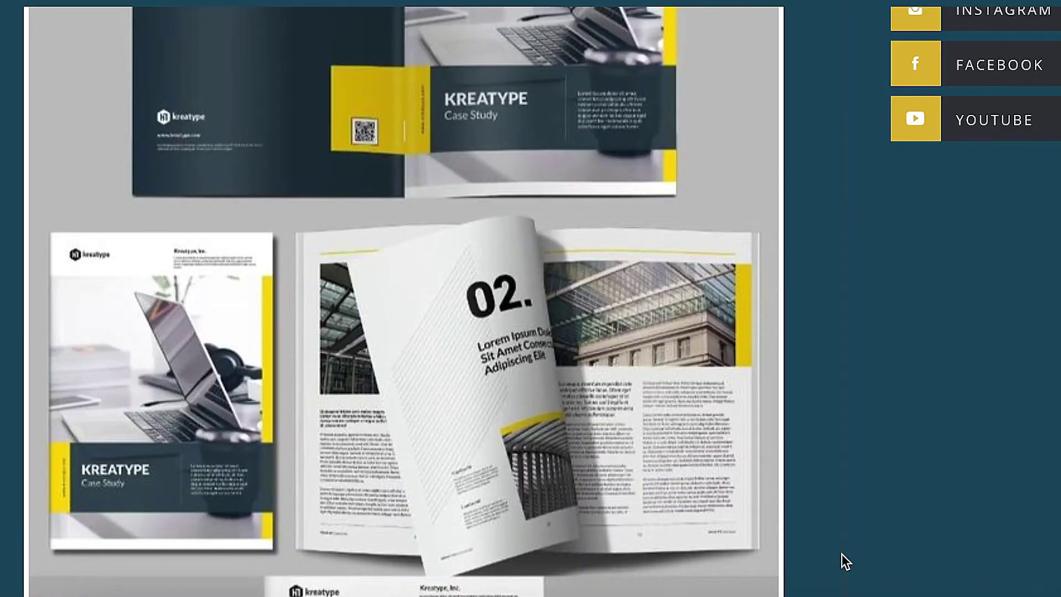
Step: Scroll down the portfolio page through the brochure and magazine spread mockups
{"action": "scroll", "coordinate": [842, 554], "scroll_direction": "down", "scroll_amount": 7}
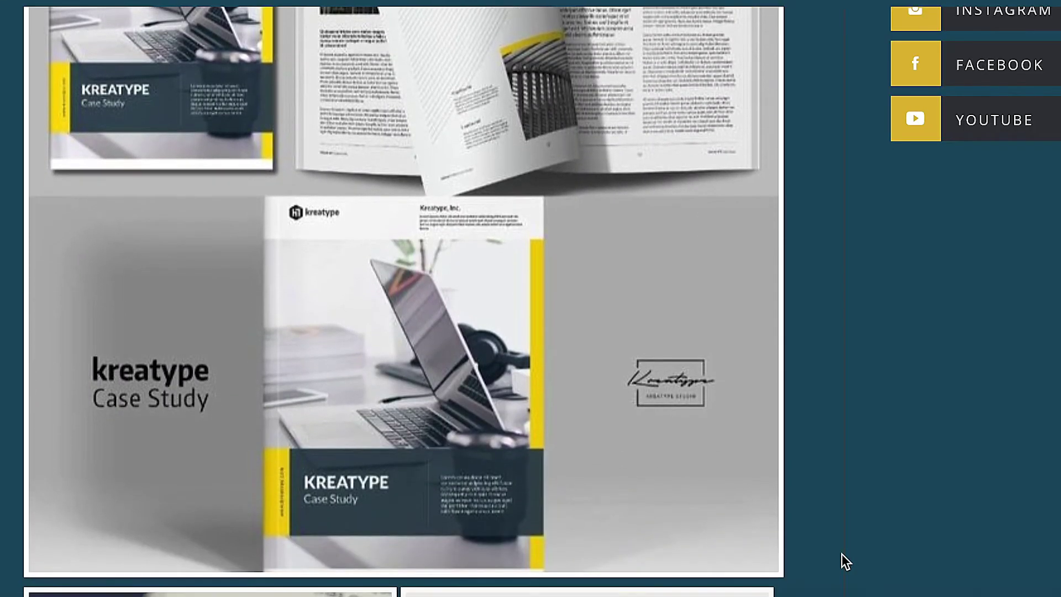
{"action": "scroll", "coordinate": [842, 554], "scroll_direction": "down", "scroll_amount": 10}
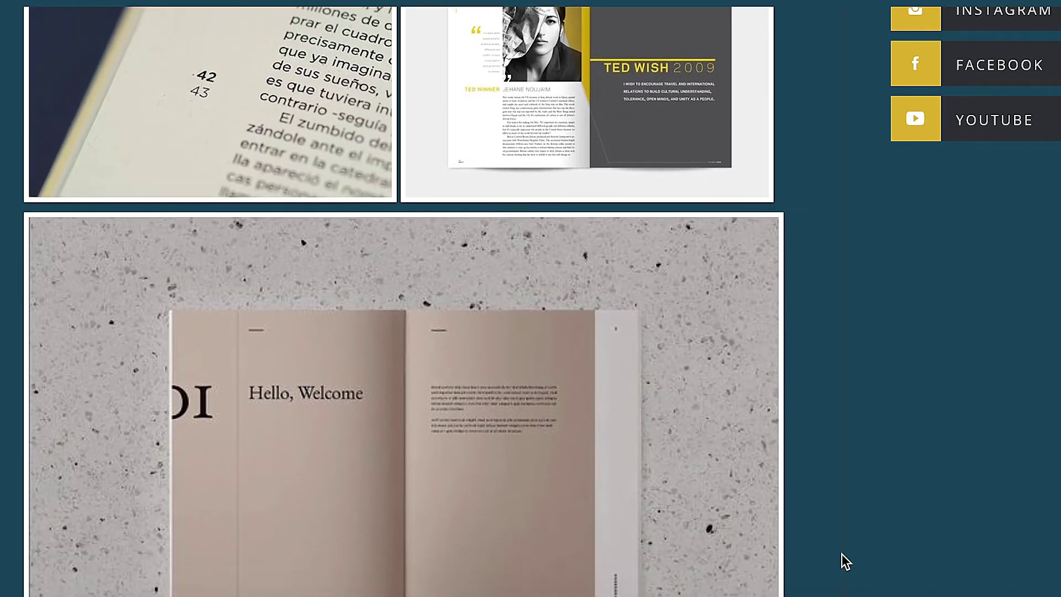
{"action": "scroll", "coordinate": [841, 554], "scroll_direction": "down", "scroll_amount": 13}
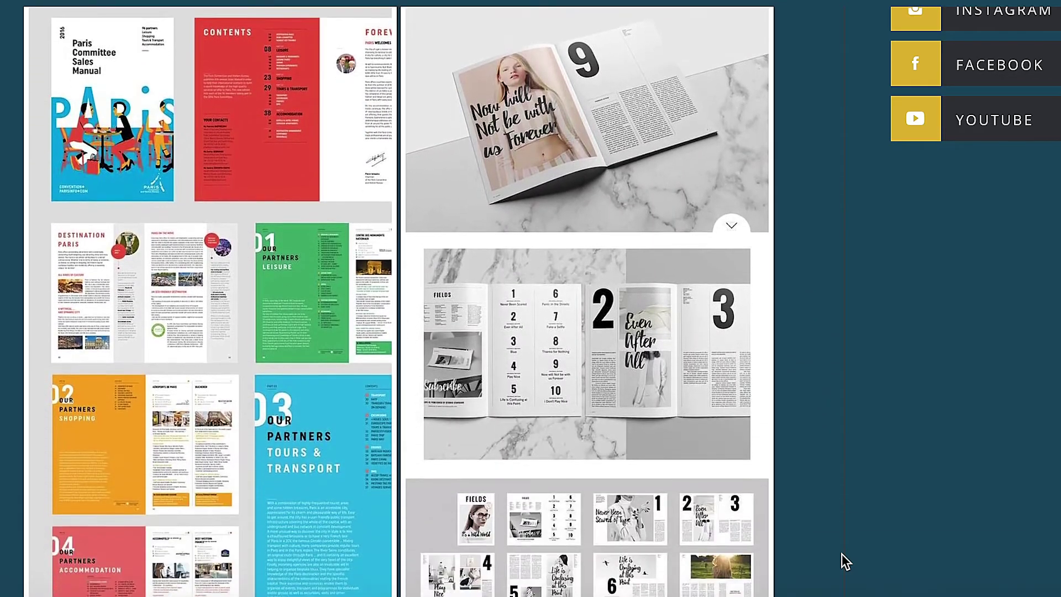
{"action": "scroll", "coordinate": [841, 553], "scroll_direction": "down", "scroll_amount": 13}
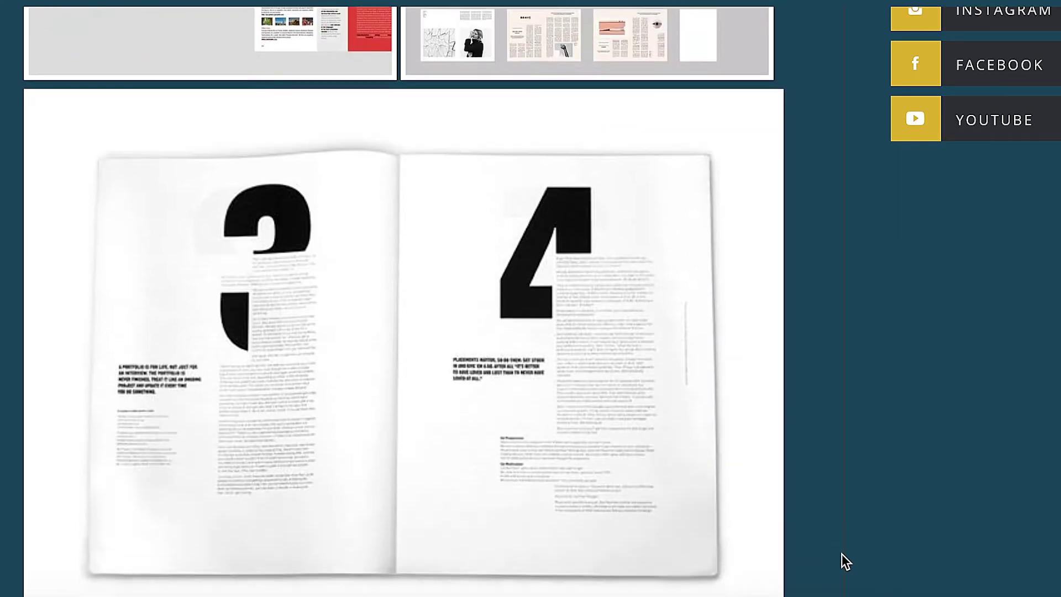
{"action": "scroll", "coordinate": [841, 554], "scroll_direction": "down", "scroll_amount": 15}
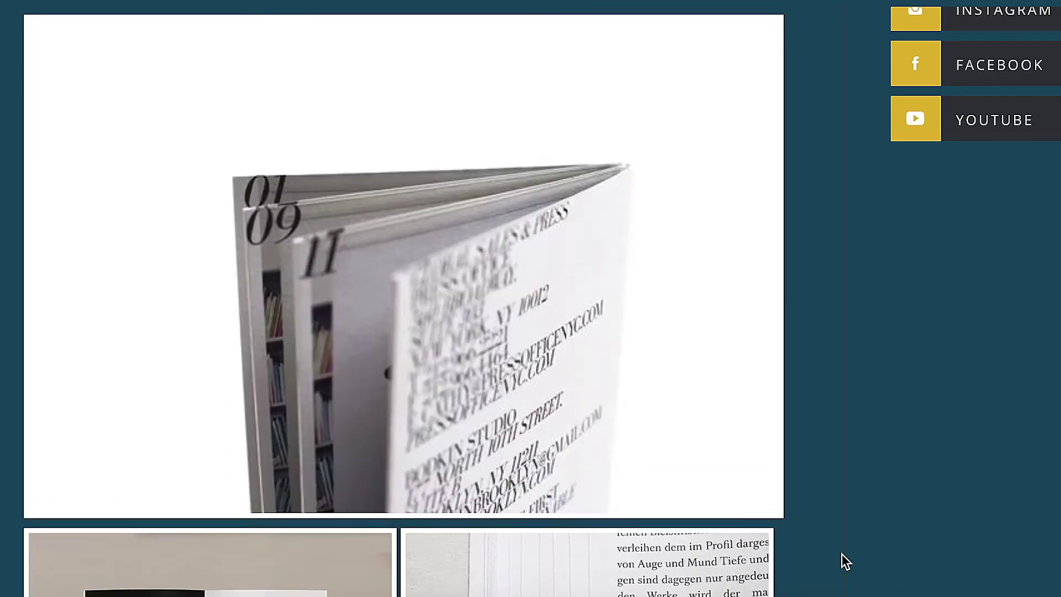
{"action": "scroll", "coordinate": [841, 554], "scroll_direction": "down", "scroll_amount": 15}
{"action": "scroll", "coordinate": [842, 554], "scroll_direction": "down", "scroll_amount": 12}
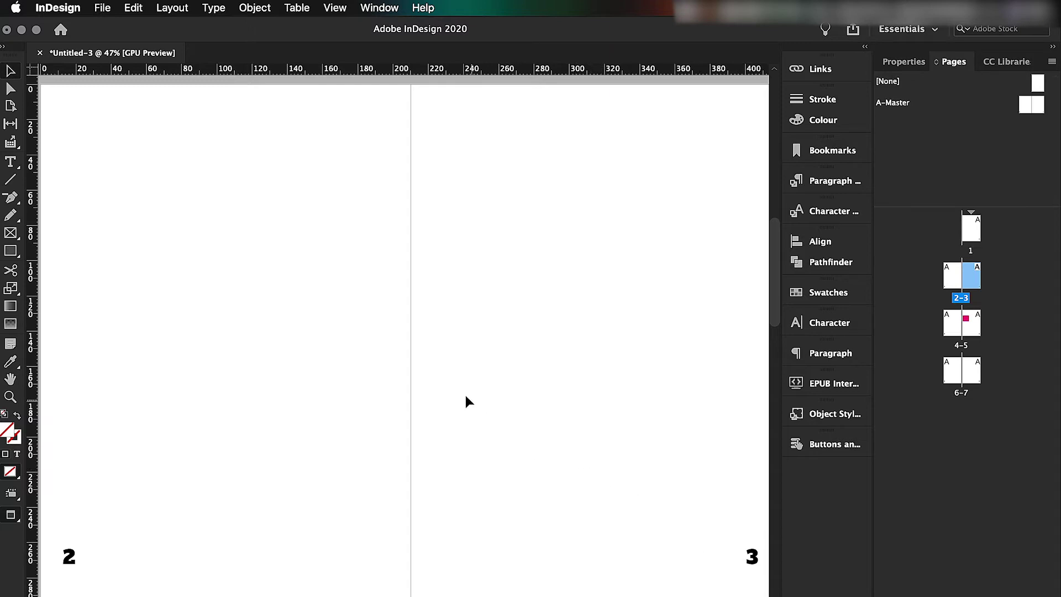
Step: Draw a magenta-filled rectangle, about 155 × 108,5 mm, across page 3's lower part
{"action": "key", "text": "m"}
{"action": "left_click_drag", "start_coordinate": [412, 362], "coordinate": [771, 589]}
{"action": "left_click", "coordinate": [829, 293]}
{"action": "left_click", "coordinate": [697, 416]}
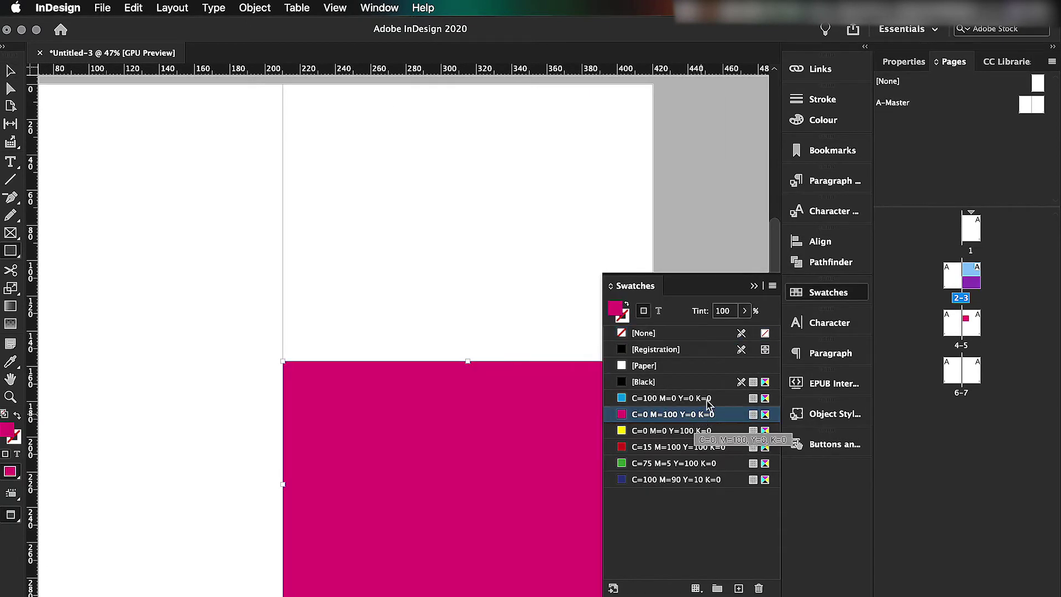
{"action": "left_click", "coordinate": [754, 285]}
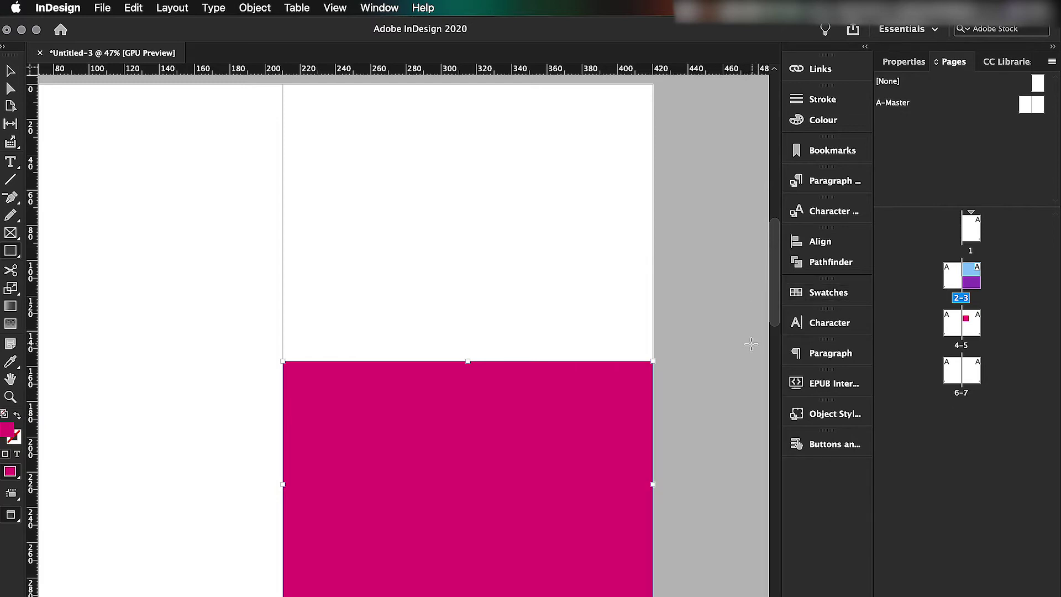
{"action": "key", "text": "v"}
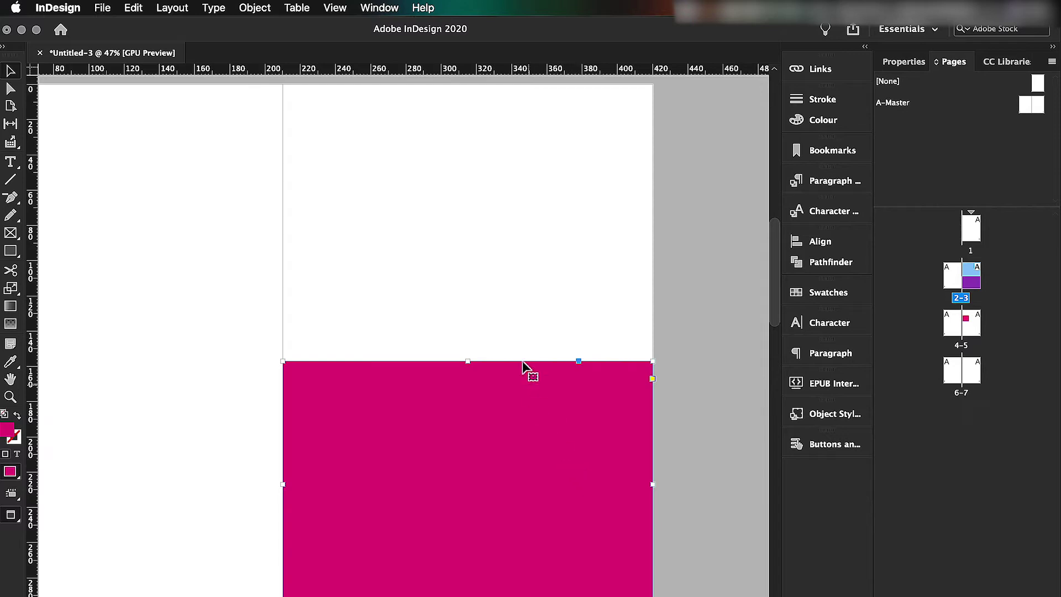
{"action": "left_click", "coordinate": [379, 8]}
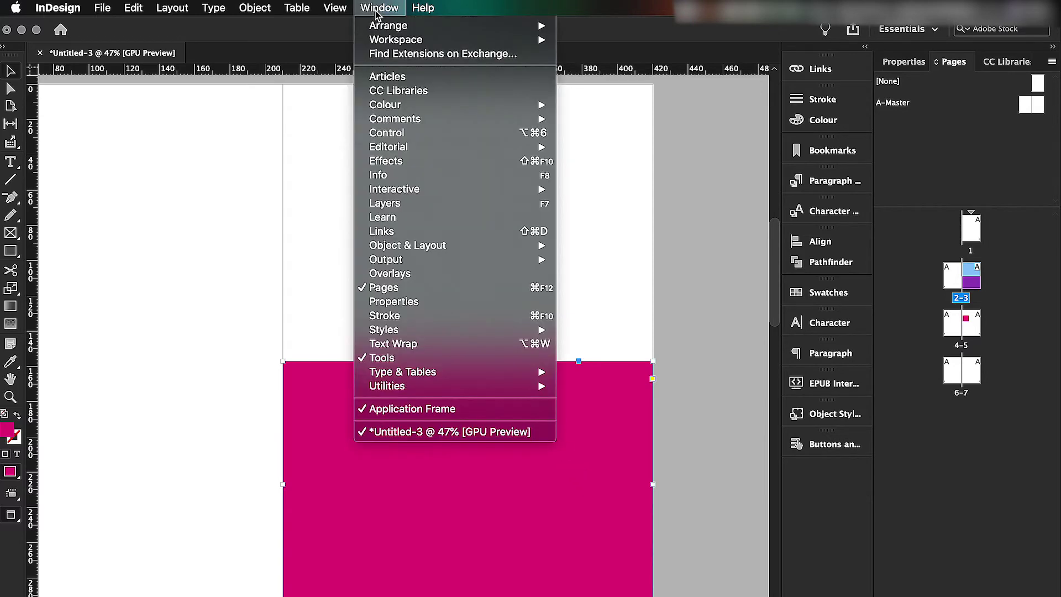
Step: Show the Layers panel and reorder the two page-number frames inside A-Master's Layer 1
{"action": "left_click", "coordinate": [441, 203]}
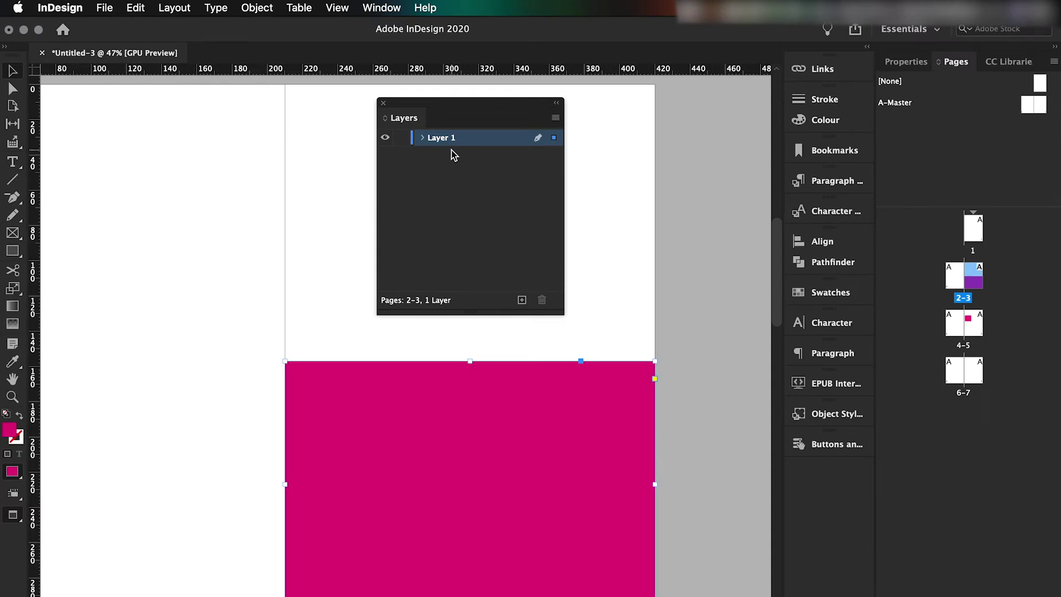
{"action": "double_click", "coordinate": [1040, 107]}
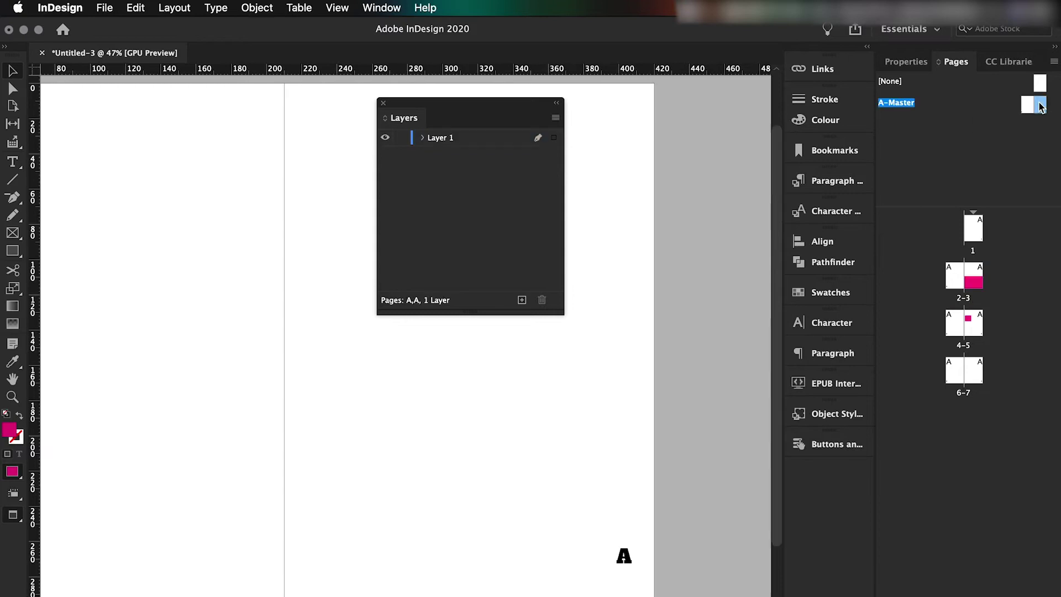
{"action": "left_click", "coordinate": [424, 138]}
{"action": "left_click_drag", "start_coordinate": [448, 159], "coordinate": [471, 227]}
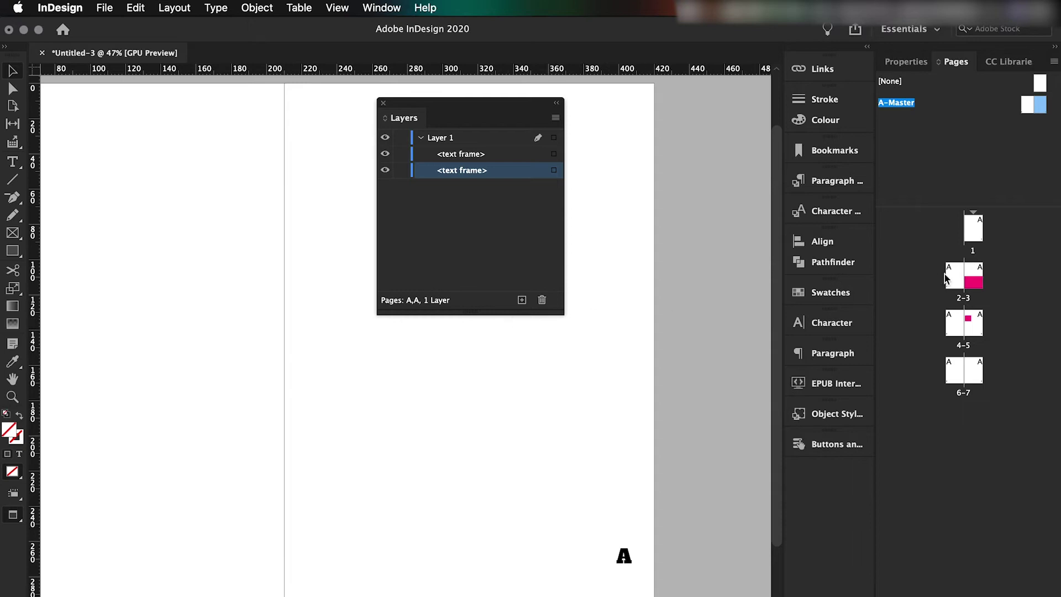
{"action": "double_click", "coordinate": [972, 281]}
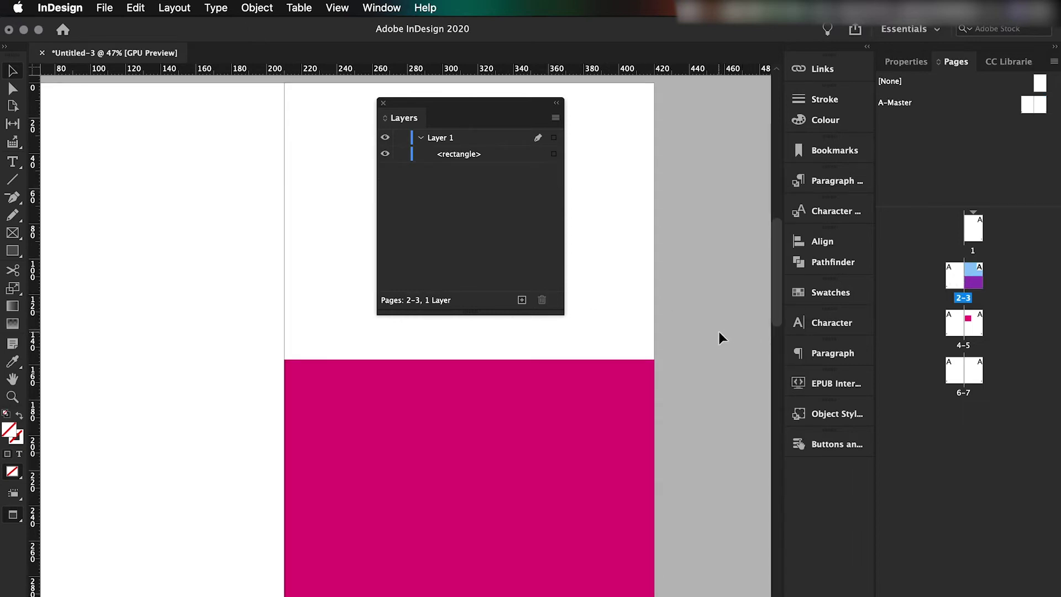
Step: Create Layer 2 below Layer 1 and move the magenta rectangle onto it with Paste in Place
{"action": "left_click", "coordinate": [522, 301]}
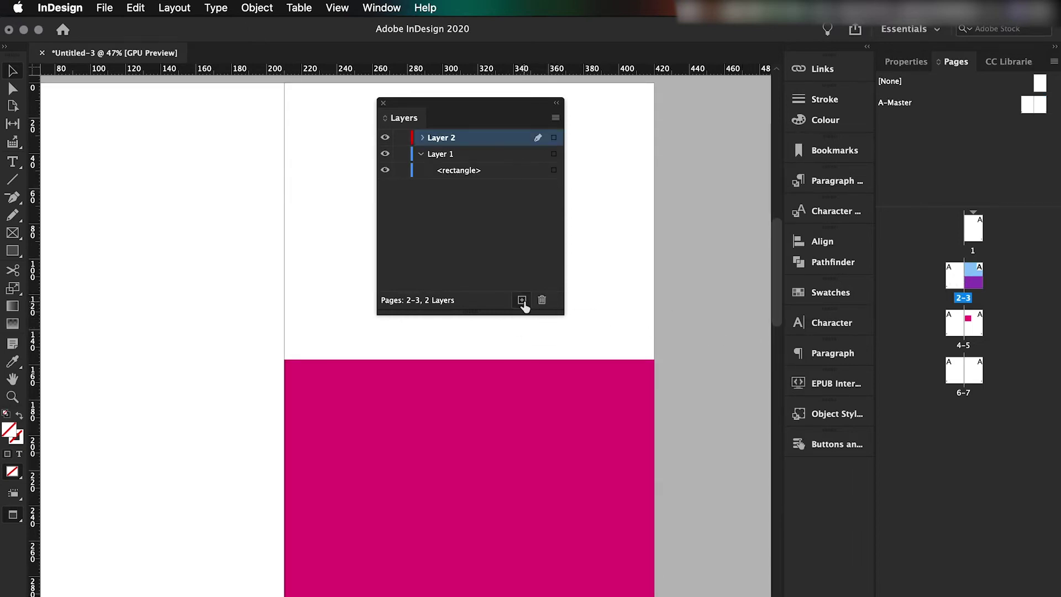
{"action": "left_click_drag", "start_coordinate": [447, 138], "coordinate": [434, 186]}
{"action": "left_click_drag", "start_coordinate": [441, 143], "coordinate": [439, 164]}
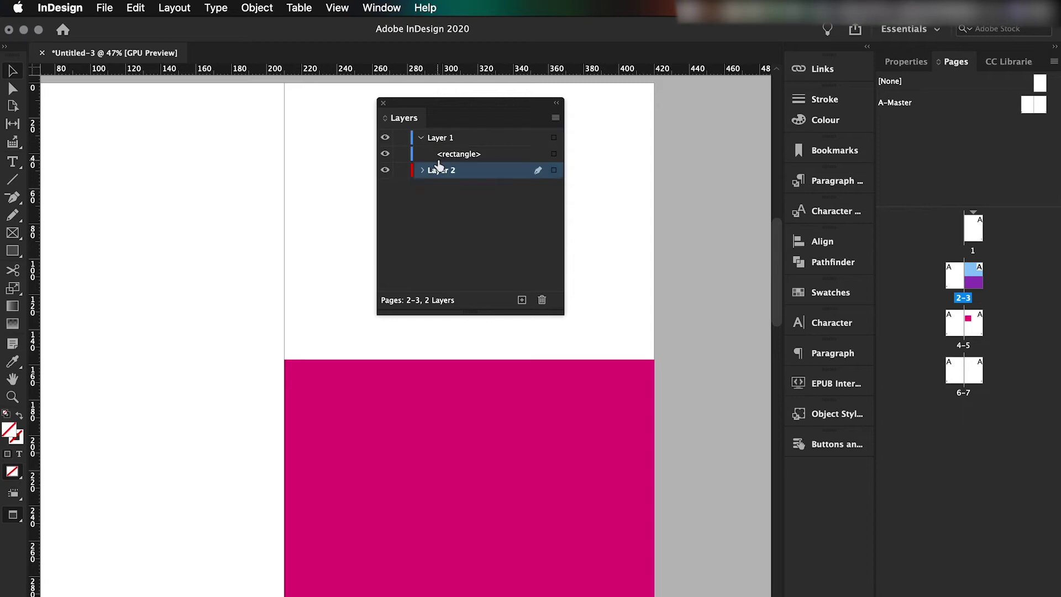
{"action": "left_click", "coordinate": [467, 437]}
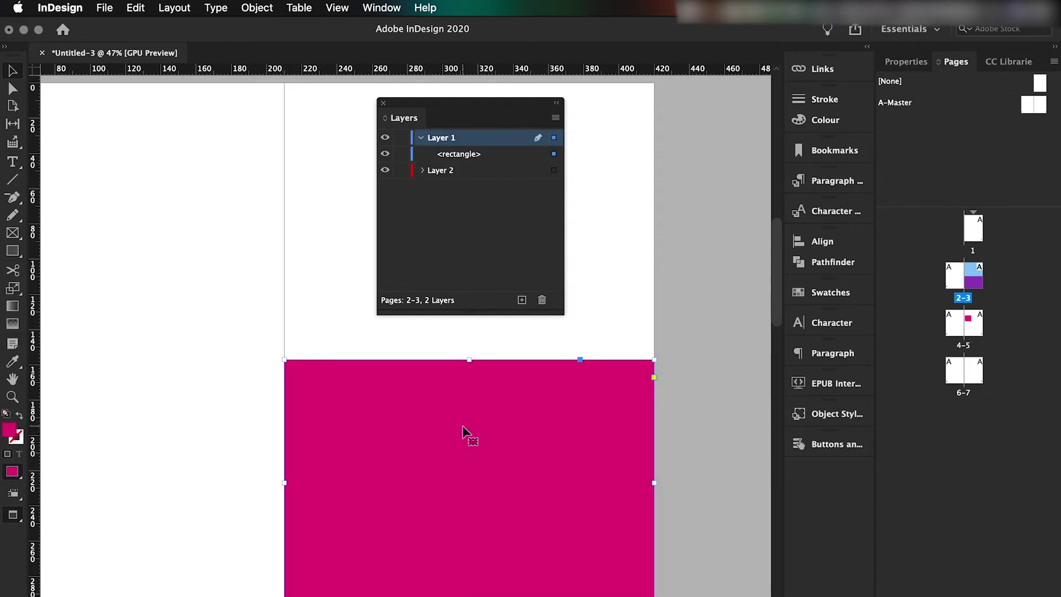
{"action": "key", "text": "Delete"}
{"action": "left_click", "coordinate": [462, 156]}
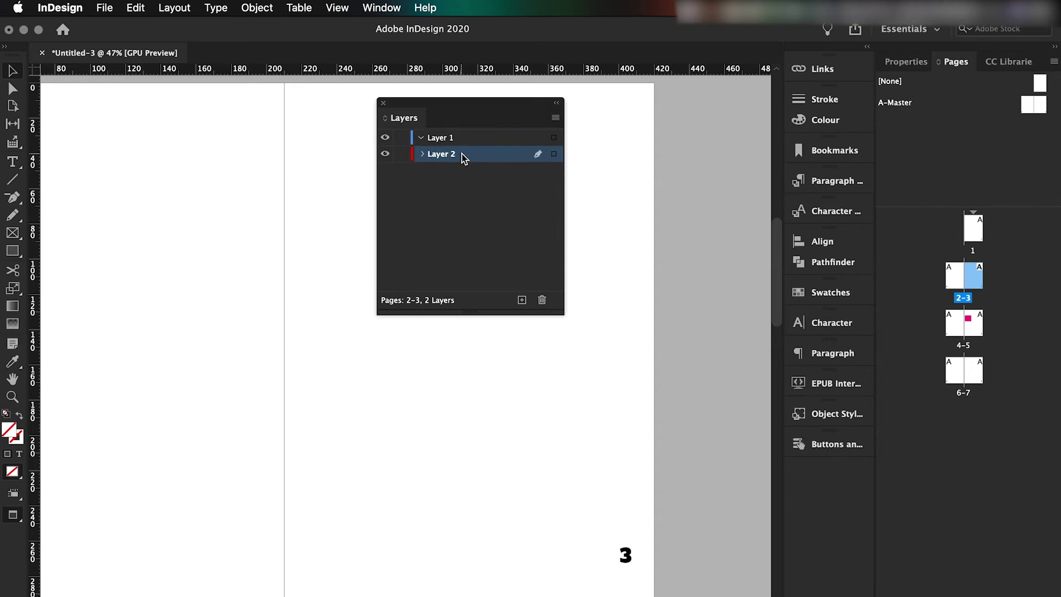
{"action": "key", "text": "super+alt+shift+v"}
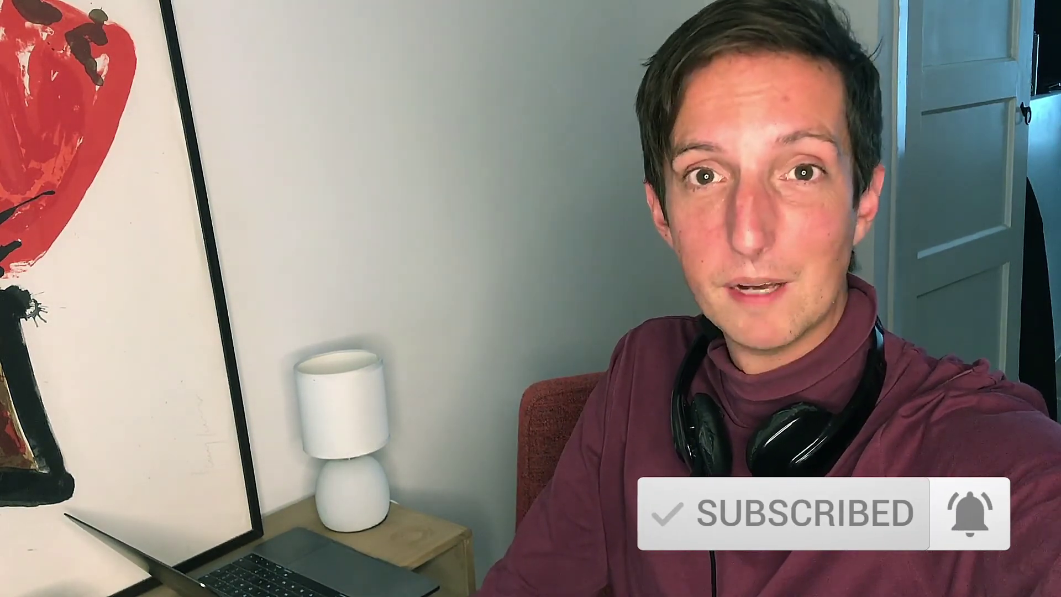
{"action": "scroll", "coordinate": [396, 314], "scroll_direction": "down", "scroll_amount": 5}
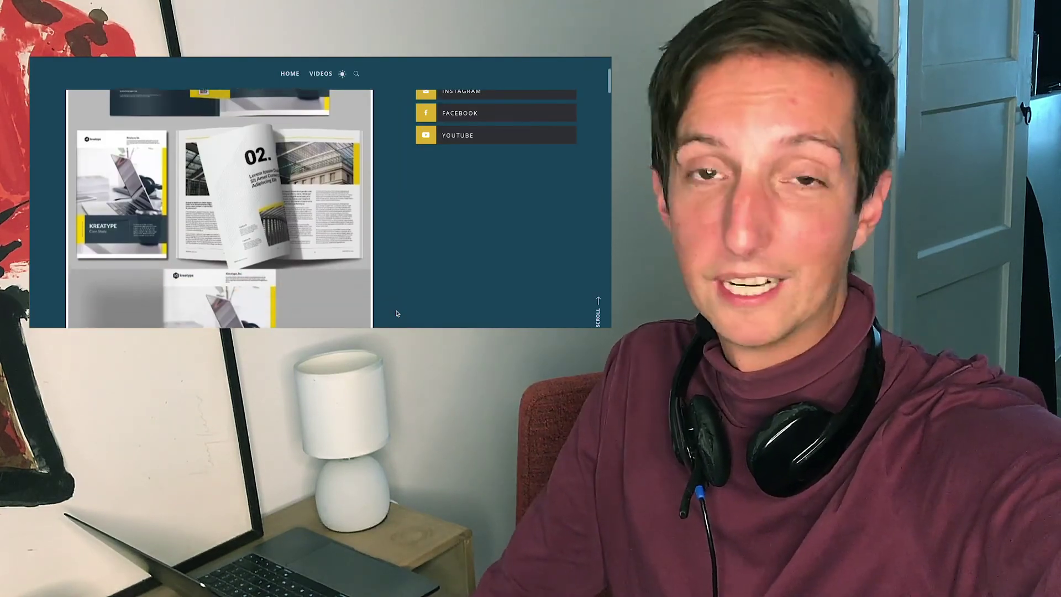
{"action": "scroll", "coordinate": [396, 313], "scroll_direction": "down", "scroll_amount": 5}
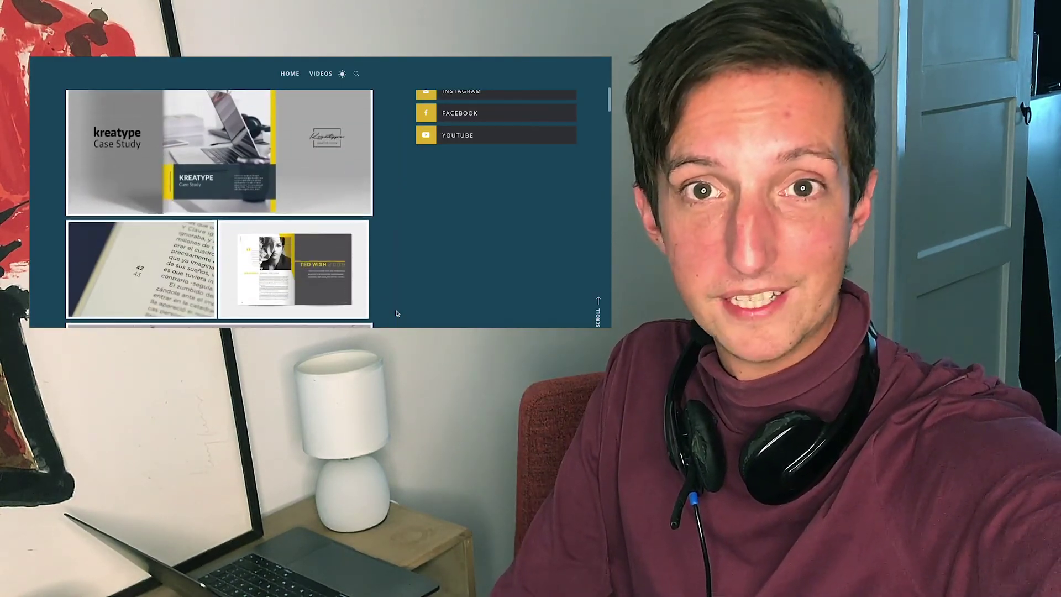
{"action": "scroll", "coordinate": [397, 314], "scroll_direction": "down", "scroll_amount": 5}
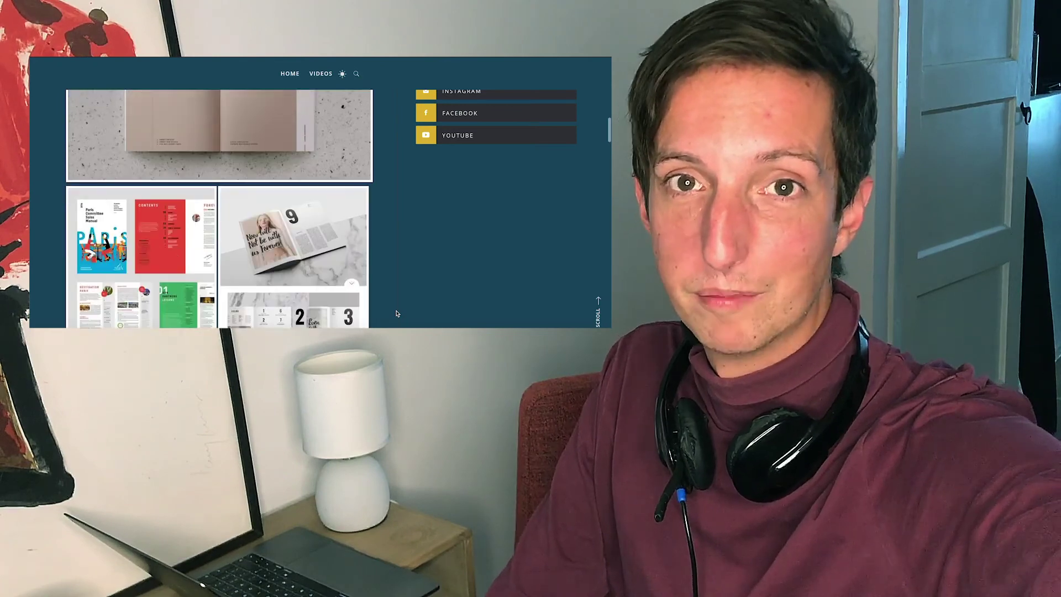